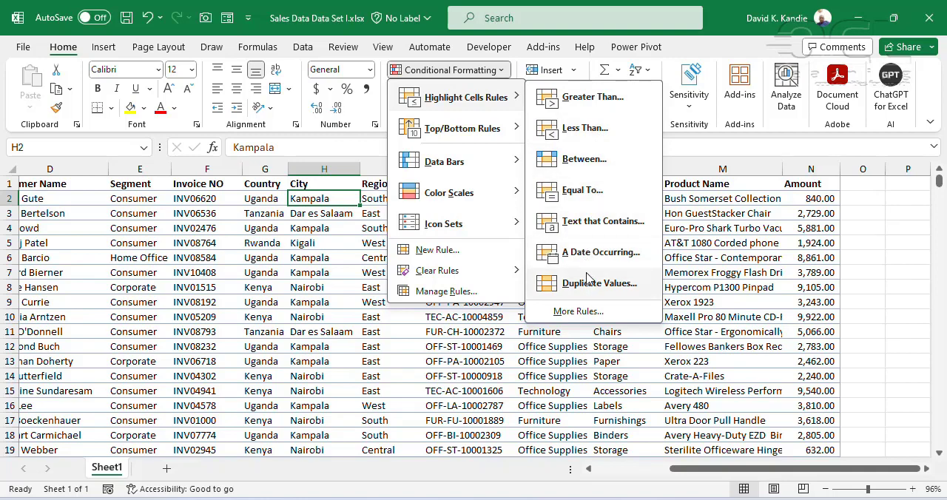
# Review the conditional formatting categories and the rule types offered for a new rule, including the formula-based one, without creating a rule
pyautogui.moveTo(476, 141)
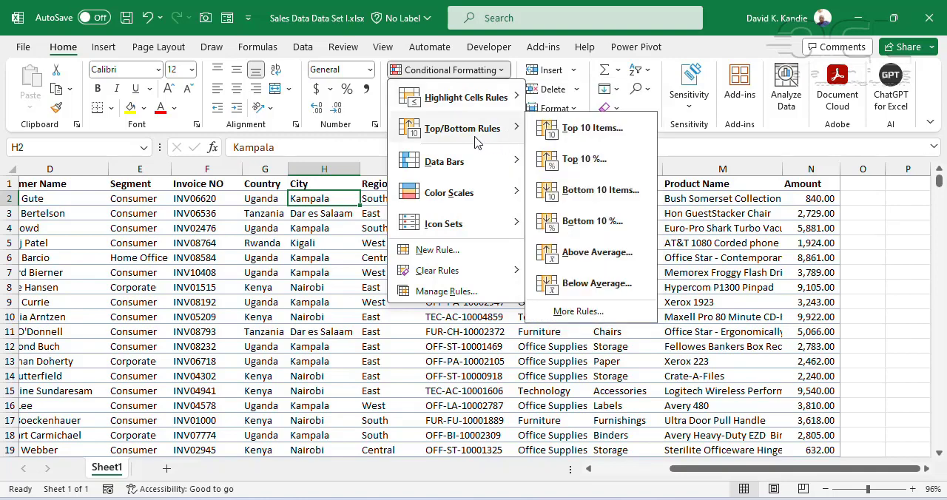
pyautogui.moveTo(474, 167)
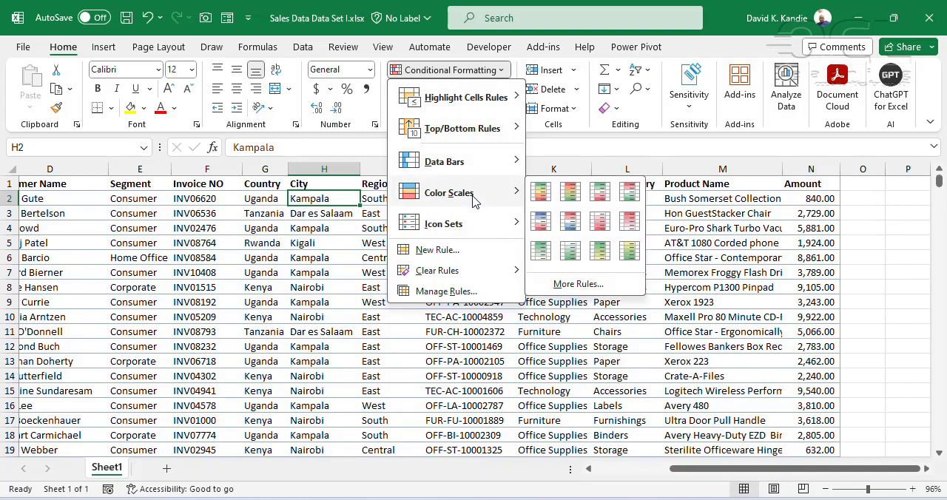
pyautogui.moveTo(474, 230)
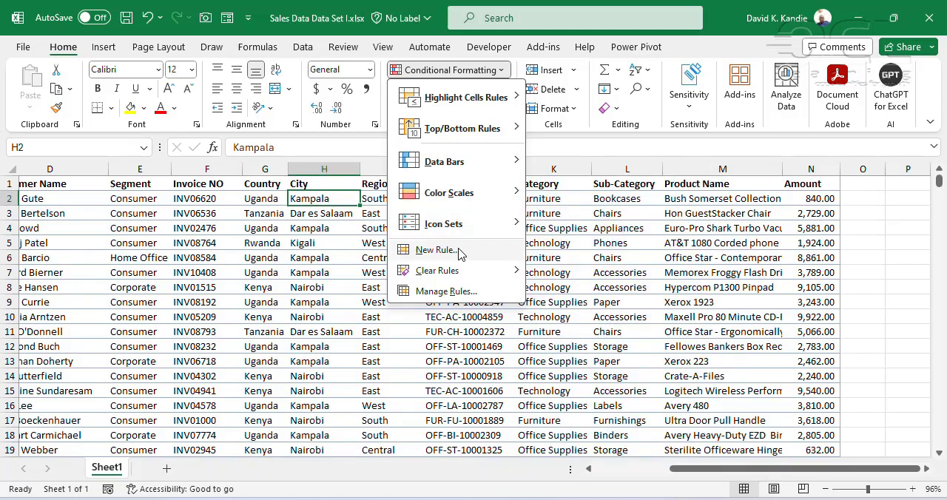
pyautogui.click(459, 252)
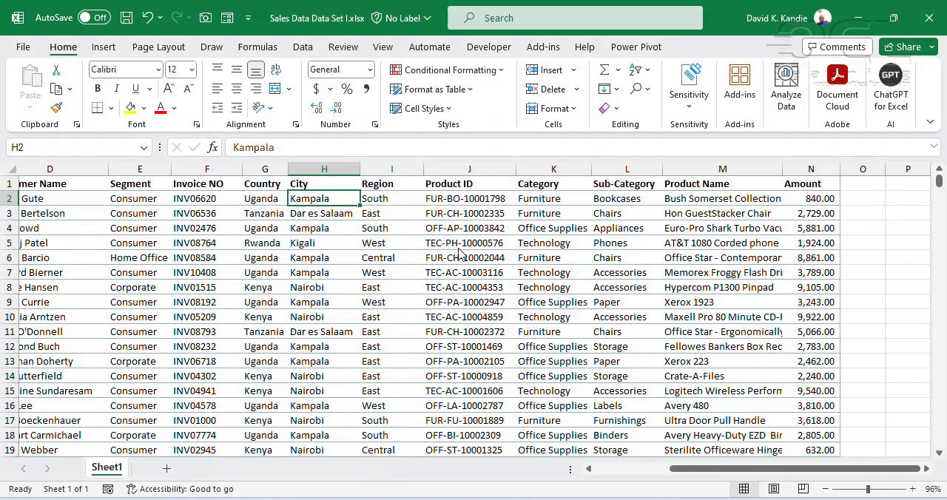
pyautogui.moveTo(357, 190); pyautogui.dragTo(433, 171)
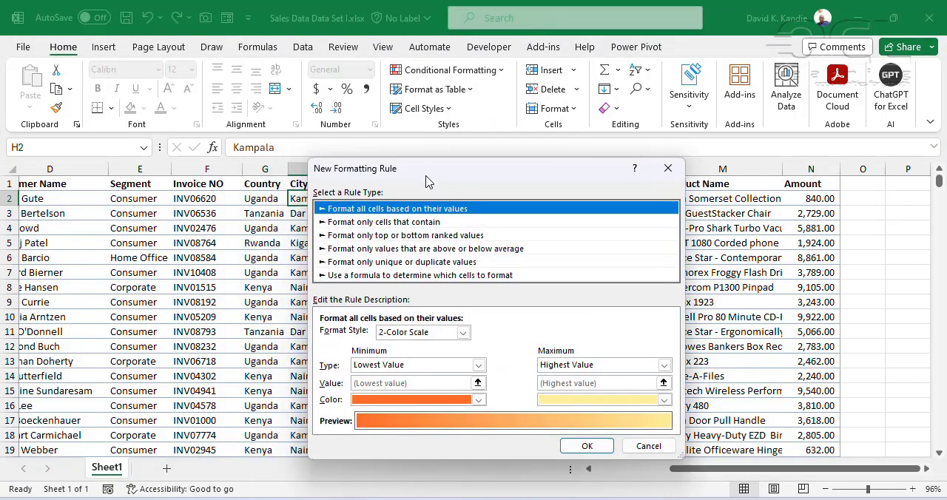
pyautogui.click(404, 223)
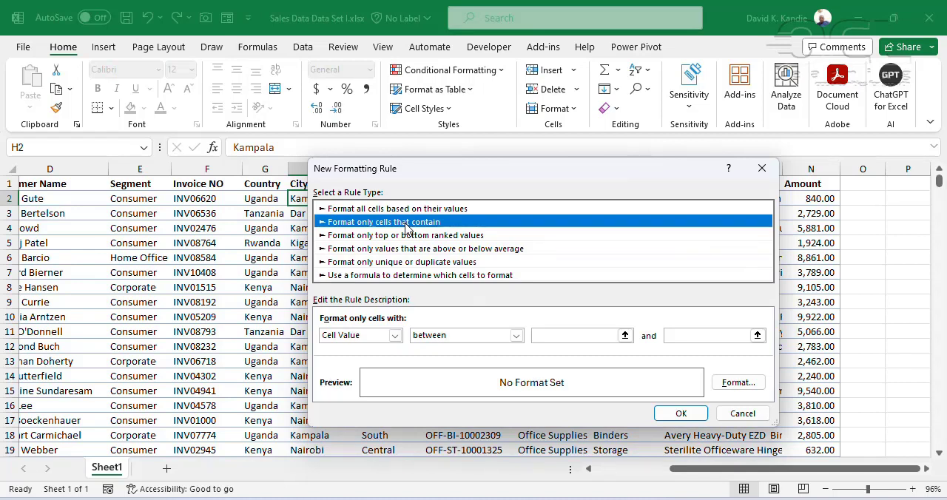
pyautogui.click(409, 236)
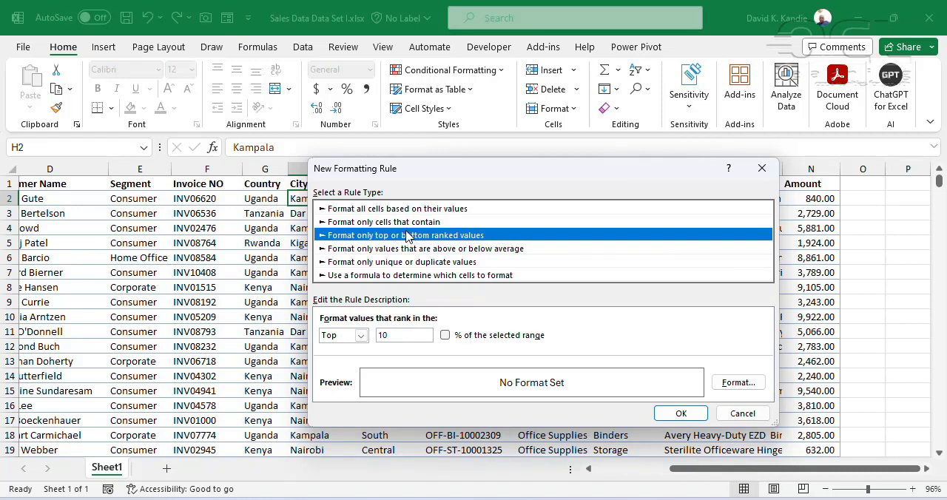
pyautogui.click(412, 276)
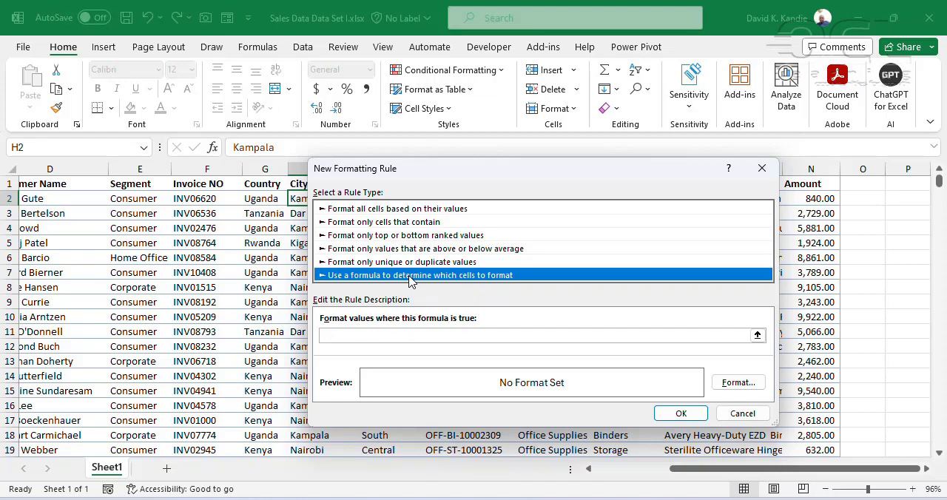
pyautogui.click(740, 413)
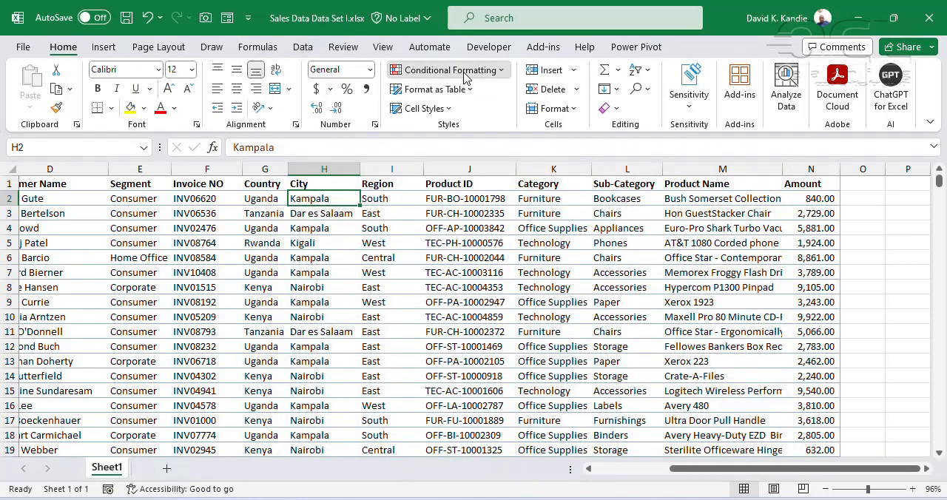
# Review the rule clearing options and check the conditional formatting rules manager for rules in This Worksheet
pyautogui.click(464, 77)
pyautogui.moveTo(459, 272)
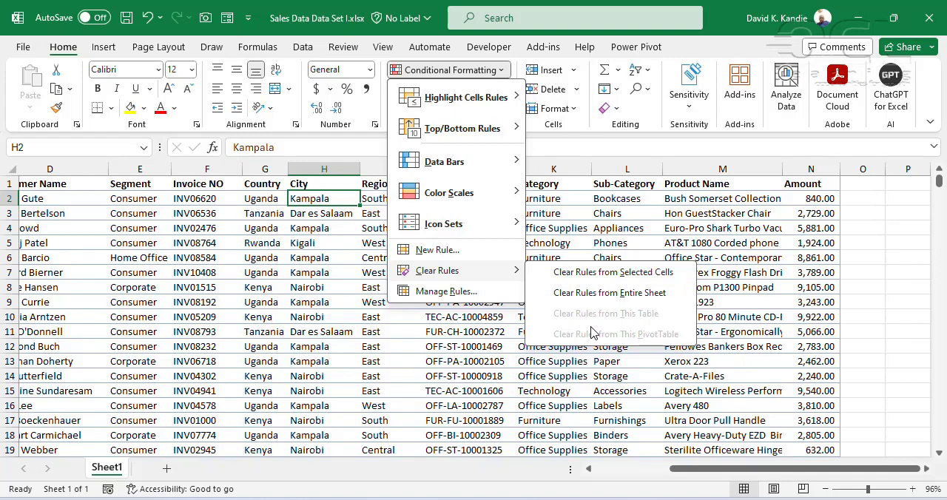
pyautogui.click(446, 291)
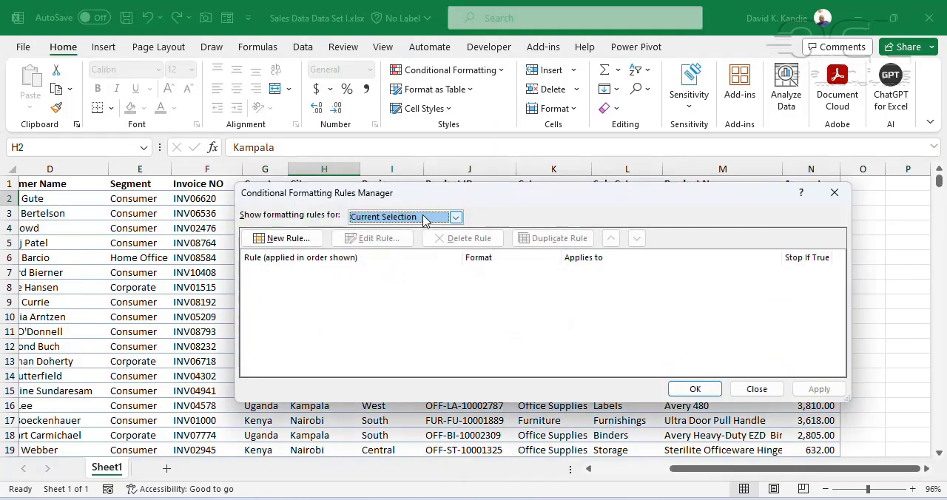
pyautogui.click(426, 216)
pyautogui.click(402, 241)
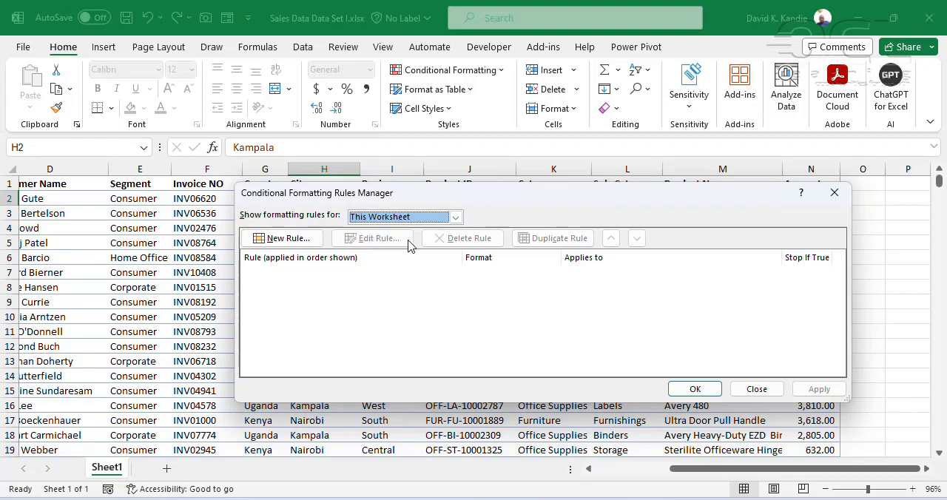
pyautogui.click(769, 390)
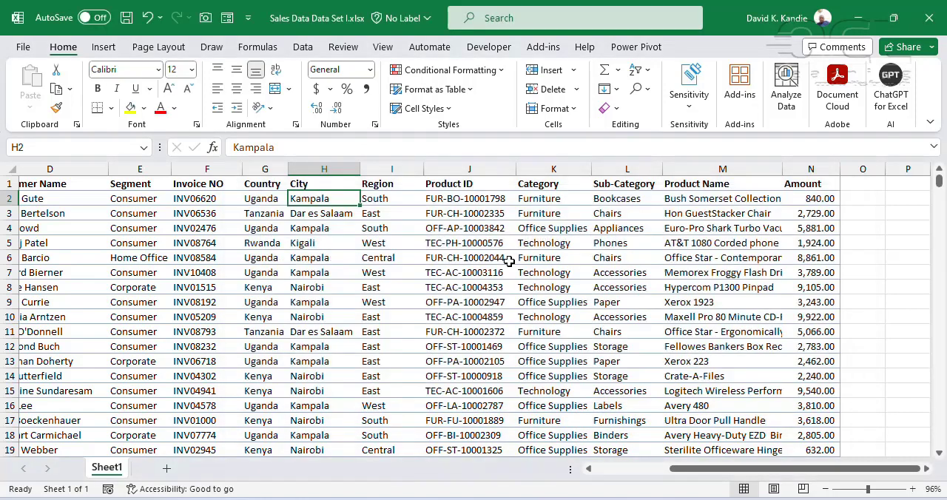
pyautogui.click(452, 70)
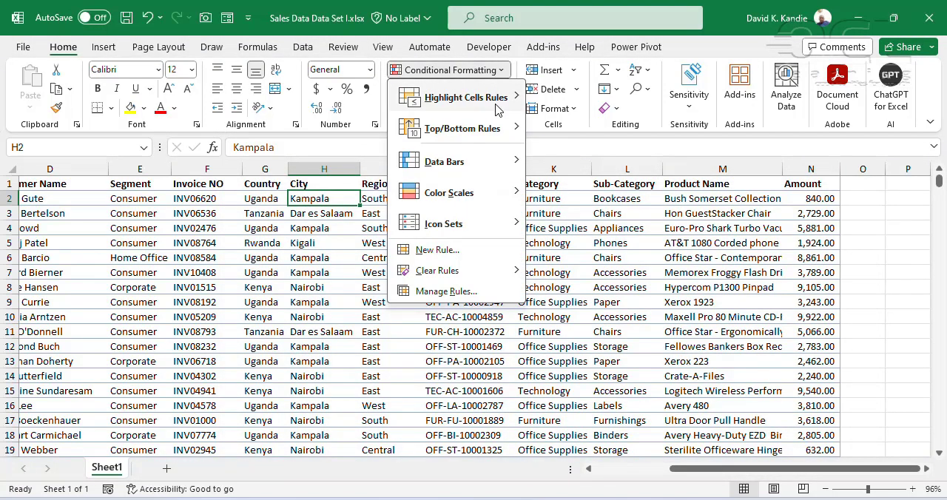
pyautogui.moveTo(497, 108)
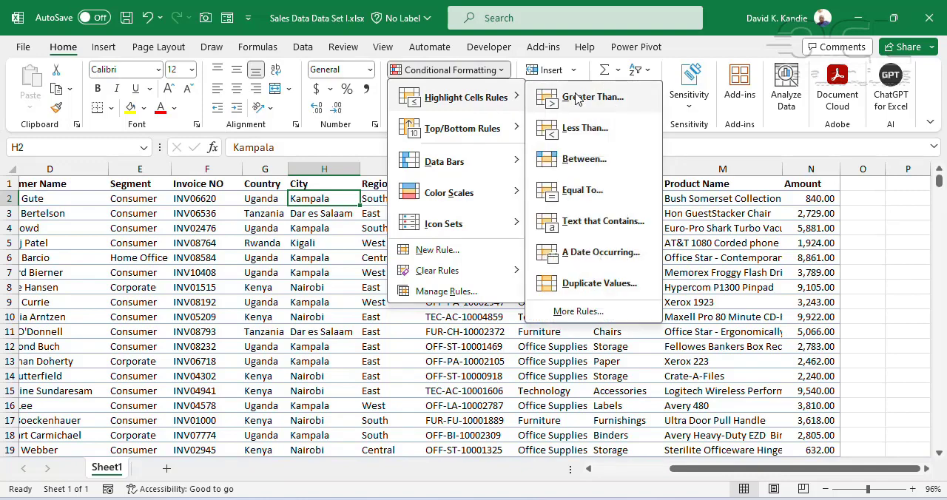
pyautogui.press('Escape')
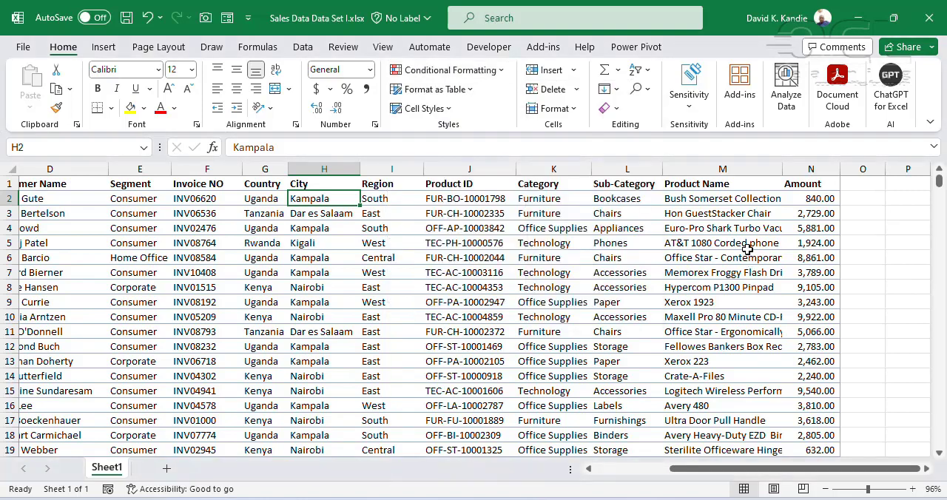
# Start a Greater Than highlight rule on the whole Amount column with a threshold of 8000
pyautogui.click(808, 168)
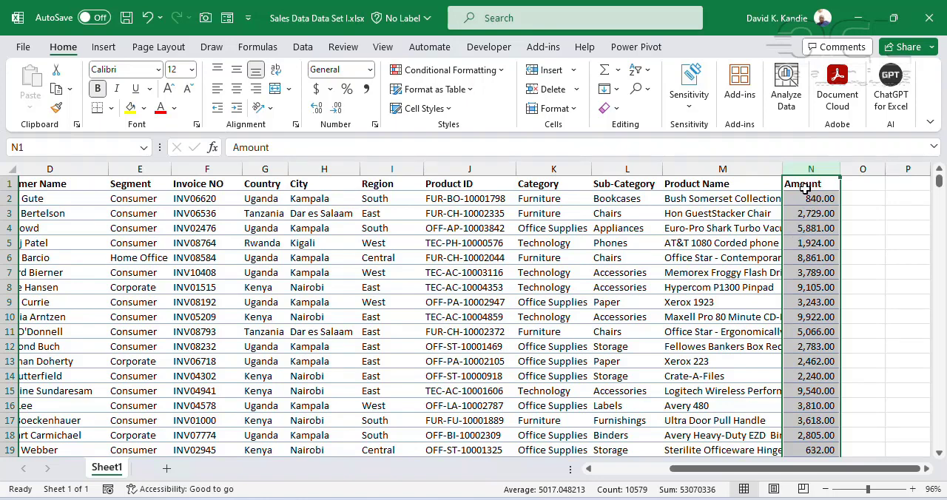
pyautogui.click(502, 70)
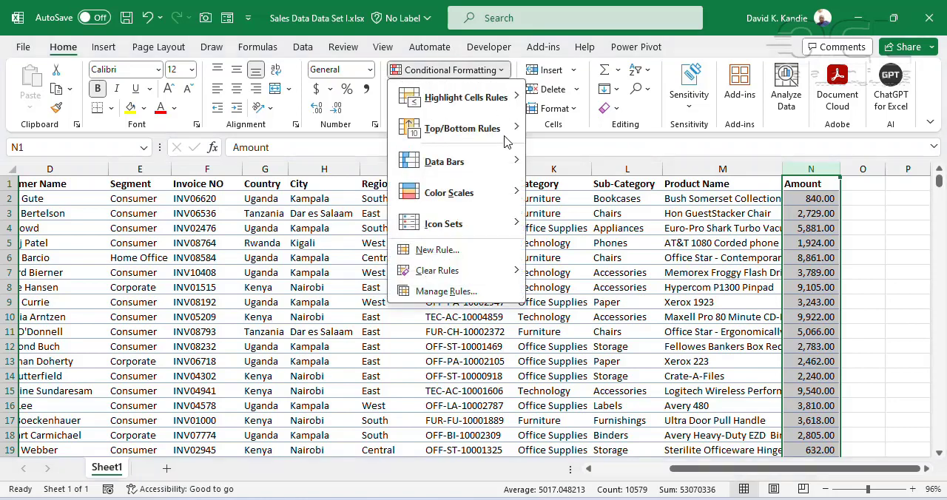
pyautogui.moveTo(508, 169)
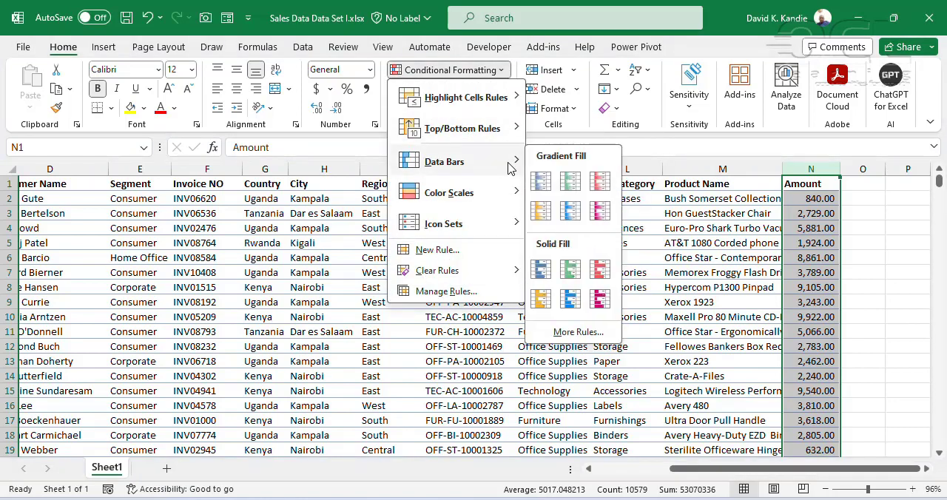
pyautogui.moveTo(497, 108)
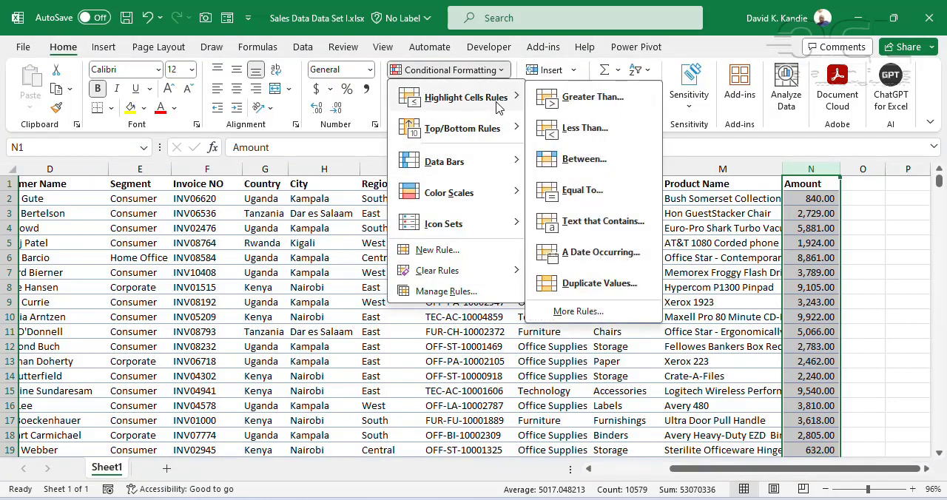
pyautogui.click(592, 97)
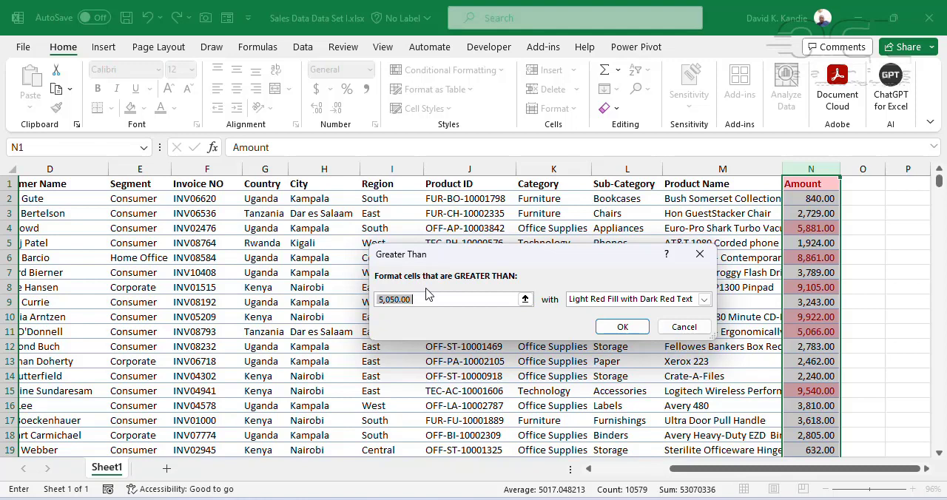
pyautogui.write('8000')
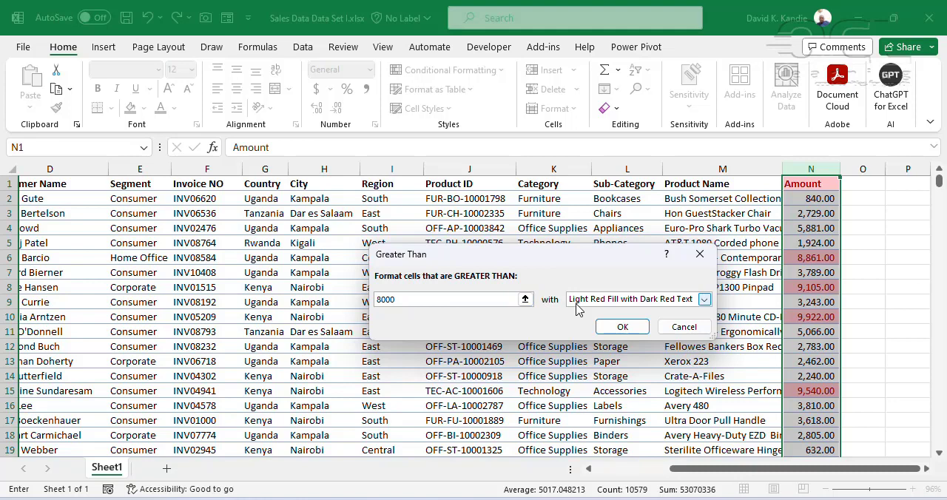
# Try the Yellow Fill with Dark Yellow Text and Light Red Fill presets on the Greater Than rule
pyautogui.click(702, 303)
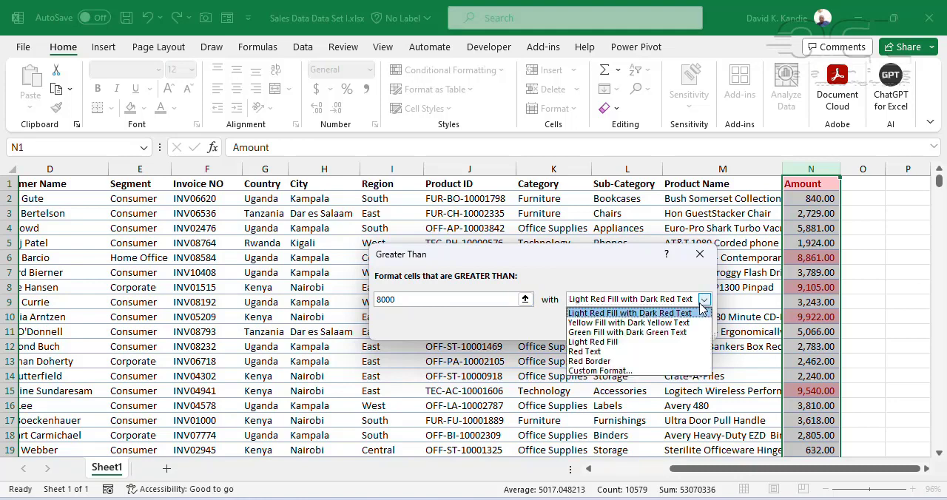
pyautogui.click(629, 322)
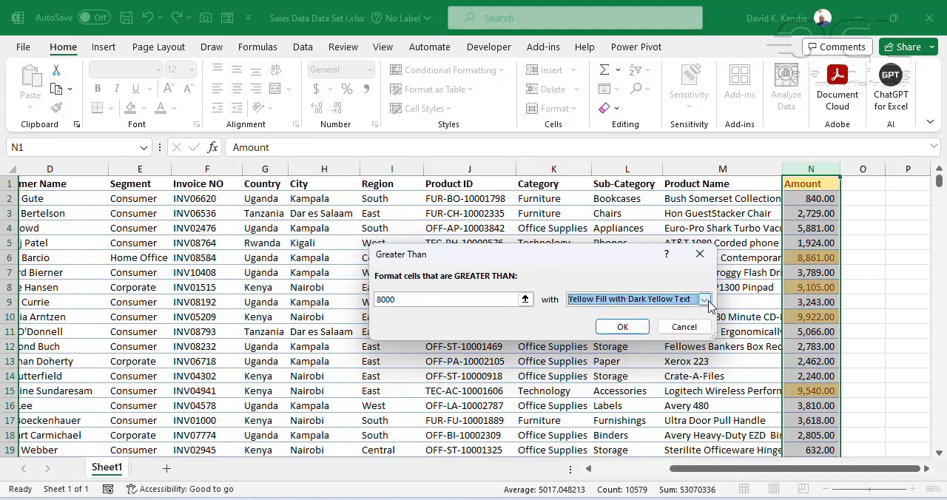
pyautogui.click(706, 300)
pyautogui.click(622, 344)
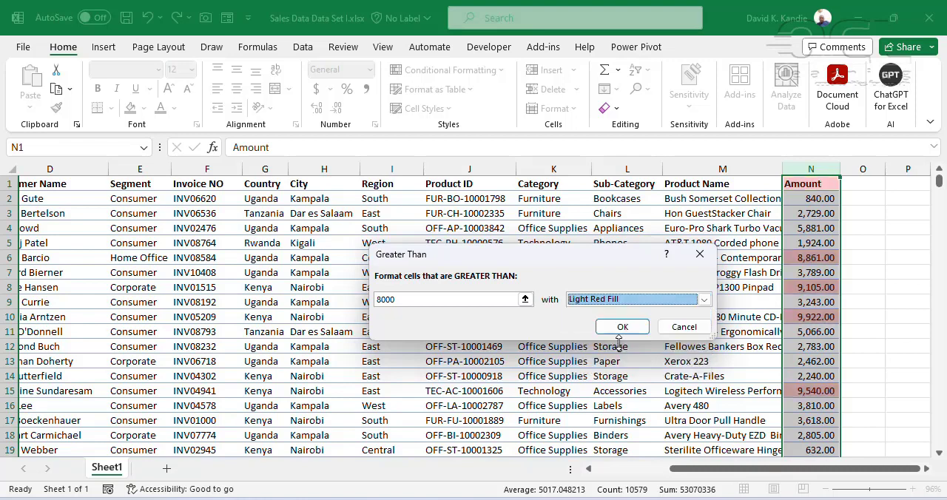
# Switch the Greater Than rule to a custom format and set its font color to light blue
pyautogui.click(702, 300)
pyautogui.click(598, 375)
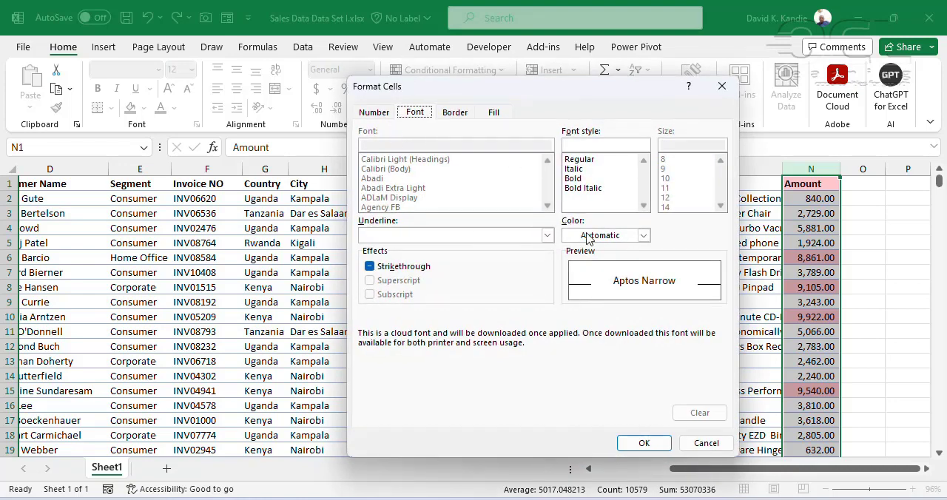
pyautogui.click(643, 235)
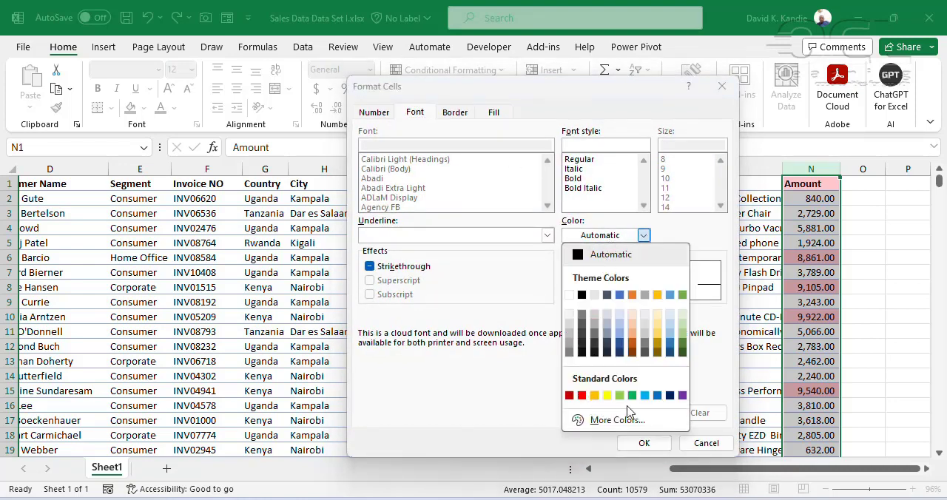
pyautogui.click(632, 396)
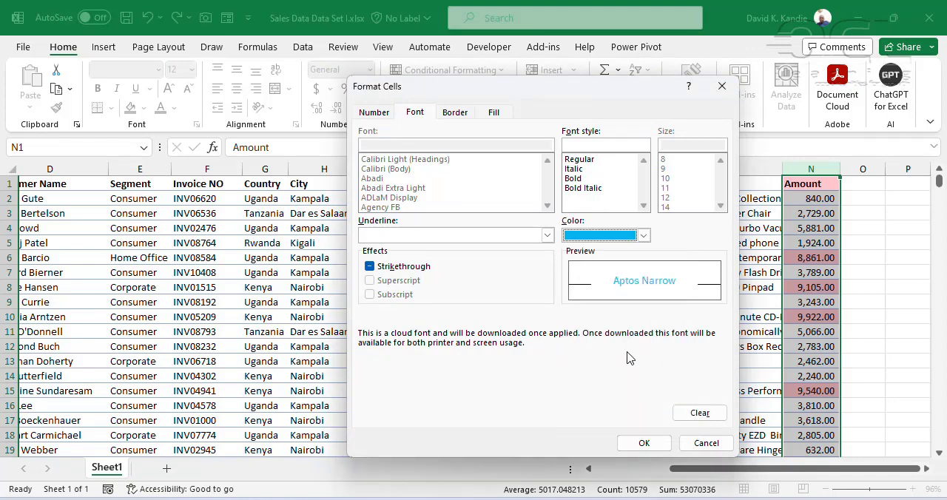
# Review the border, fill and number options available for the rule's custom format
pyautogui.click(456, 112)
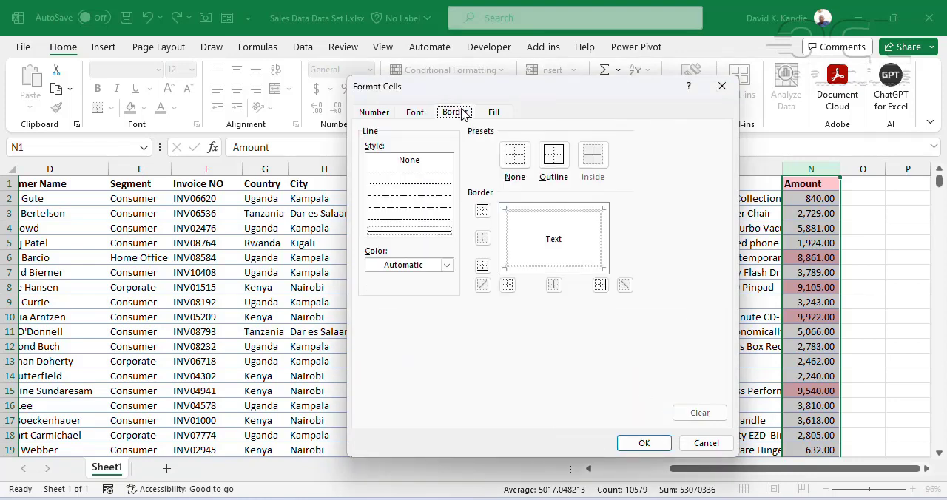
pyautogui.click(495, 112)
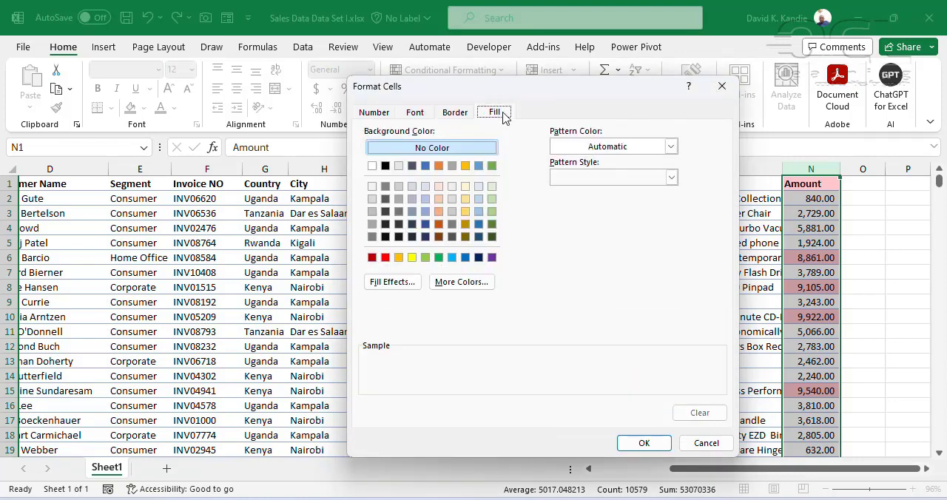
pyautogui.click(363, 117)
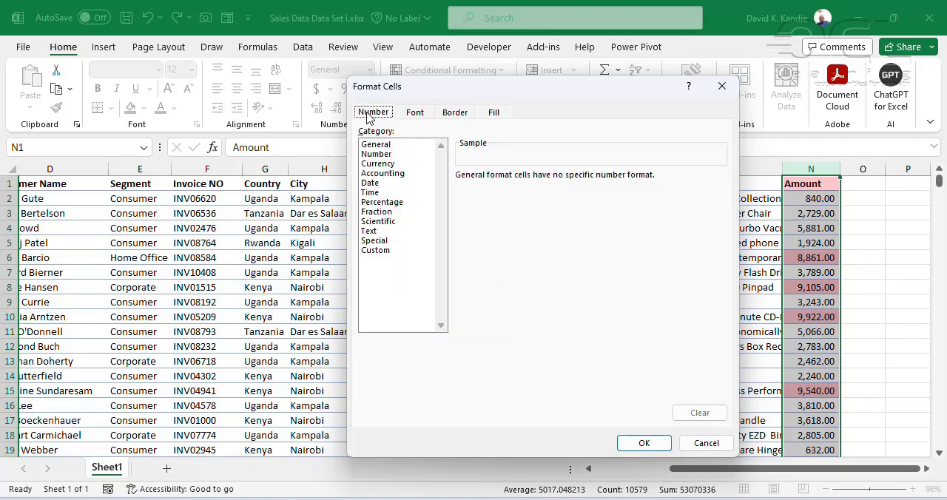
pyautogui.click(418, 114)
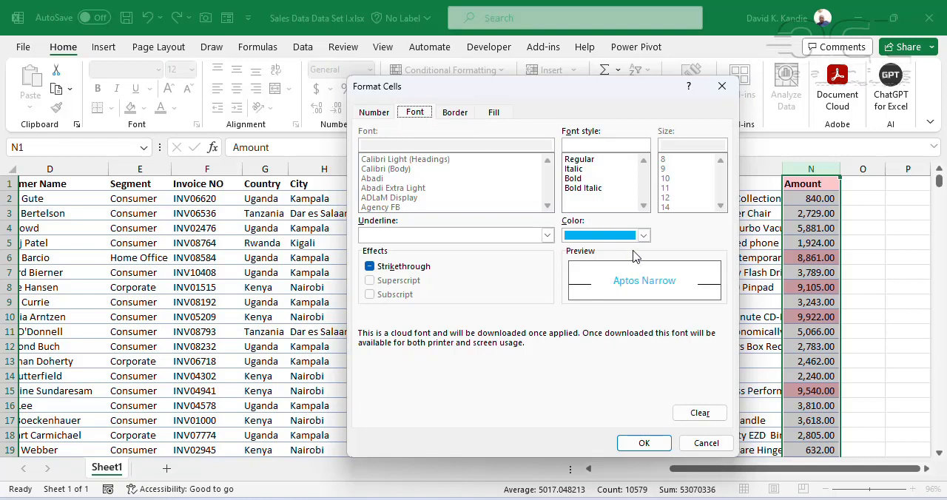
# Set the custom format's font color to Automatic and its fill to light blue, and apply the Greater Than 8000 rule
pyautogui.click(580, 235)
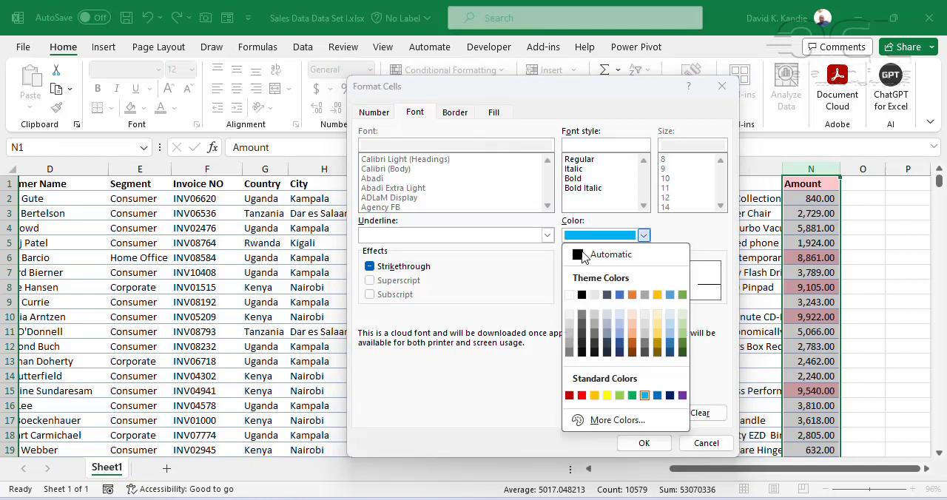
pyautogui.click(582, 255)
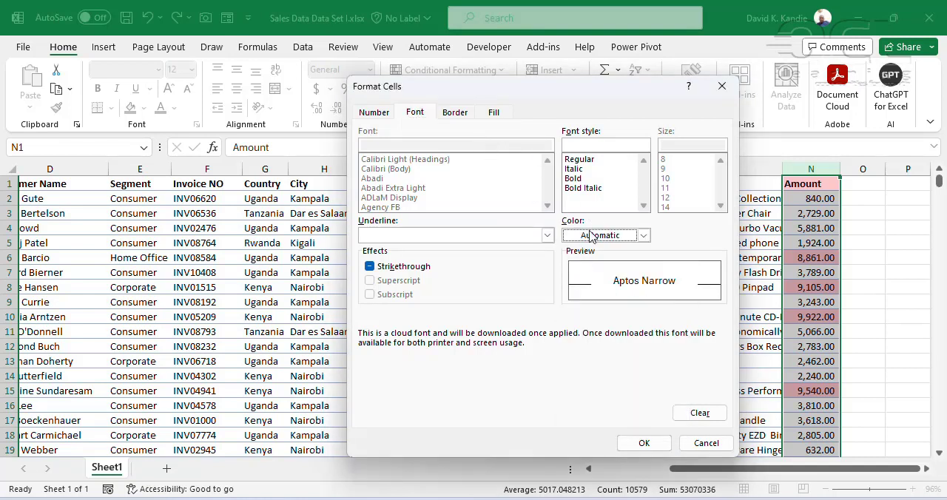
pyautogui.click(492, 114)
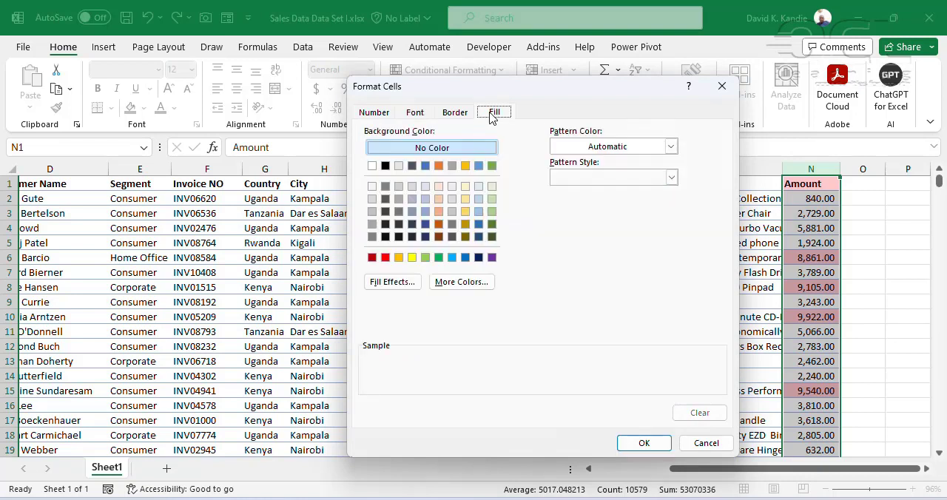
pyautogui.click(451, 258)
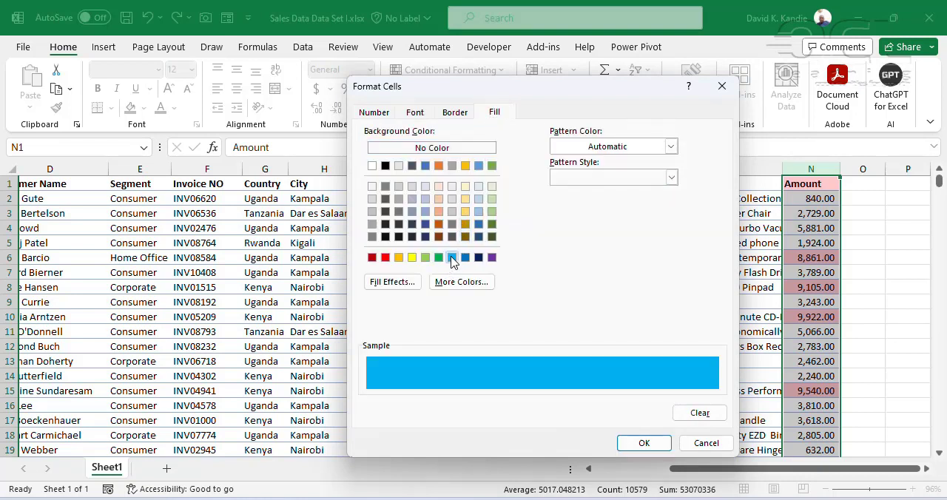
pyautogui.click(643, 442)
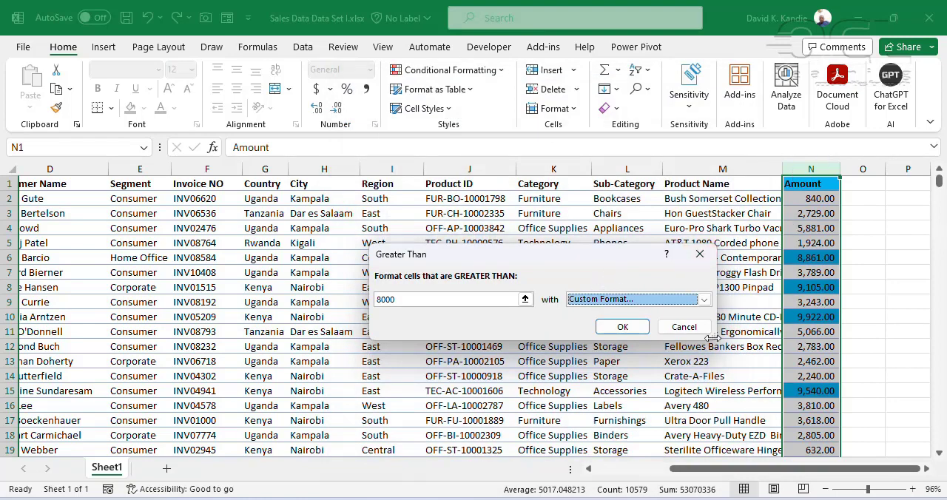
pyautogui.click(625, 327)
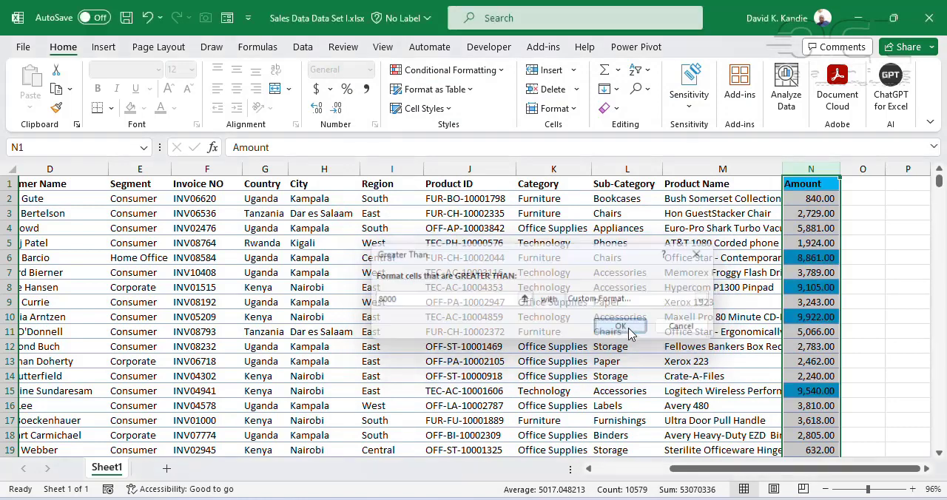
# Add filters to the header row and filter the Amount column by the light blue cell color
pyautogui.click(800, 186)
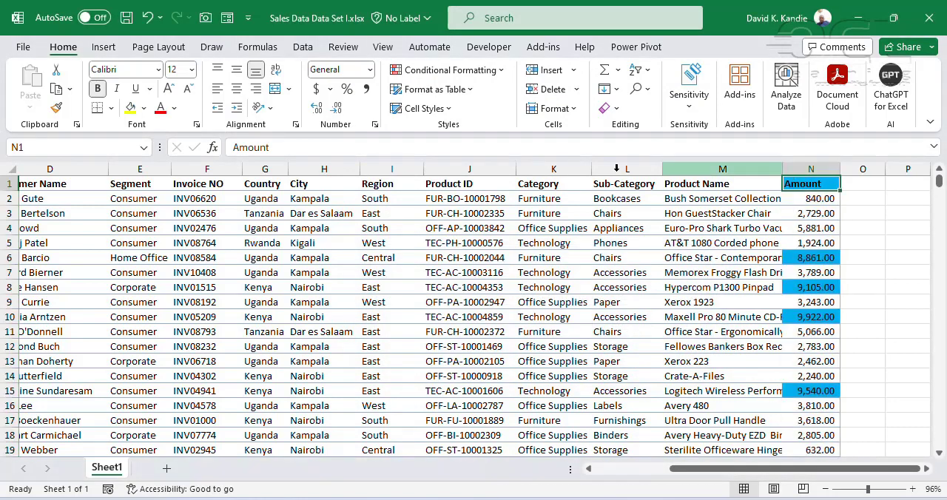
pyautogui.click(302, 47)
pyautogui.click(494, 102)
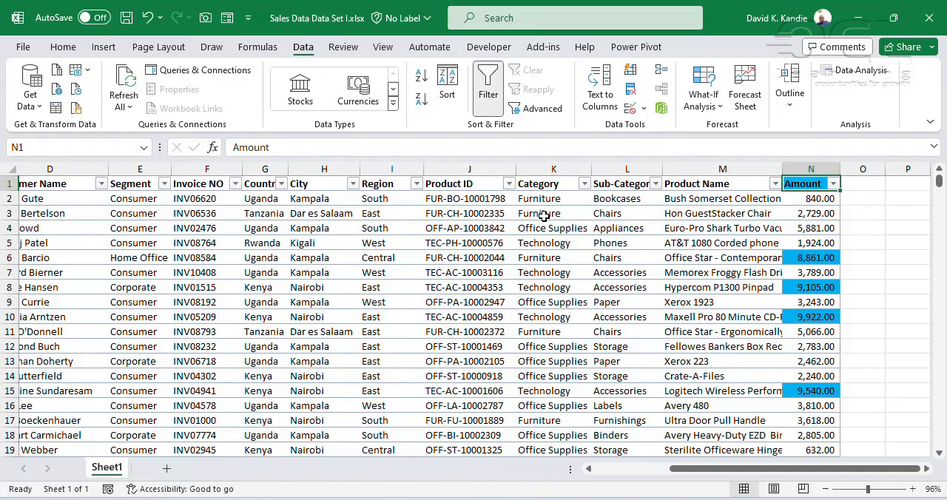
pyautogui.click(832, 184)
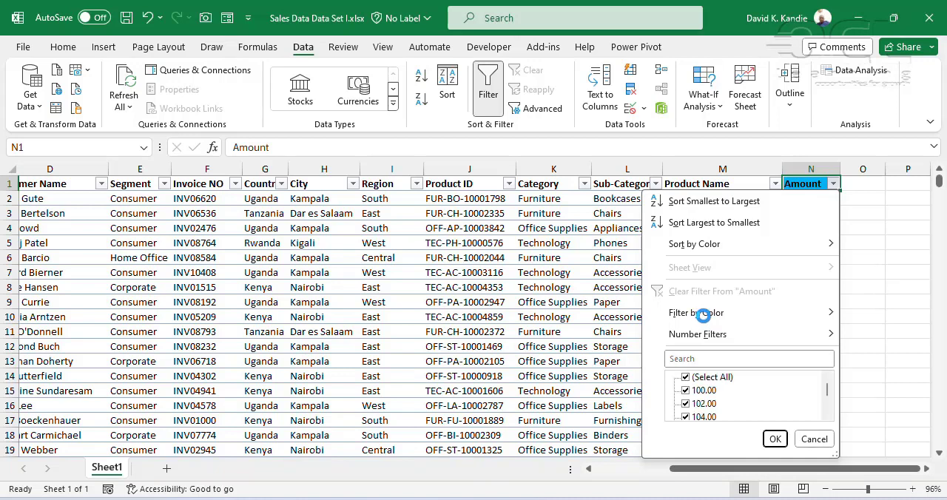
pyautogui.moveTo(699, 313)
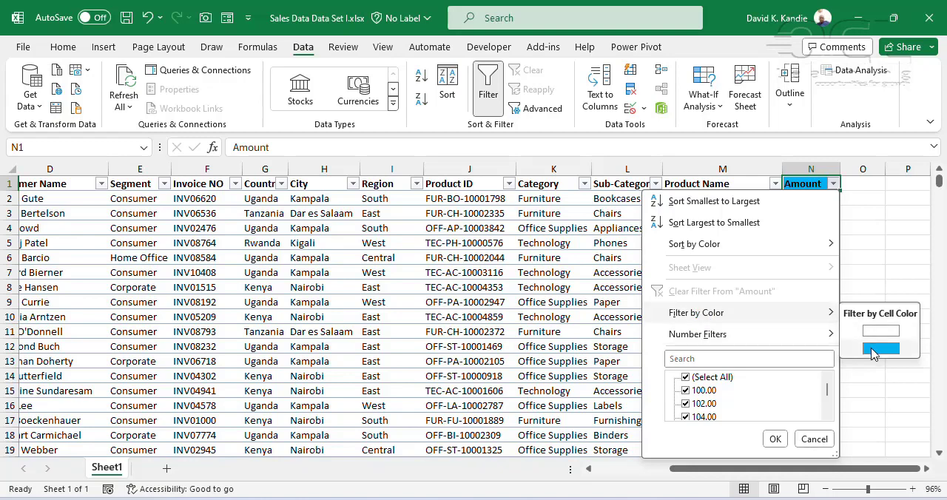
pyautogui.click(874, 347)
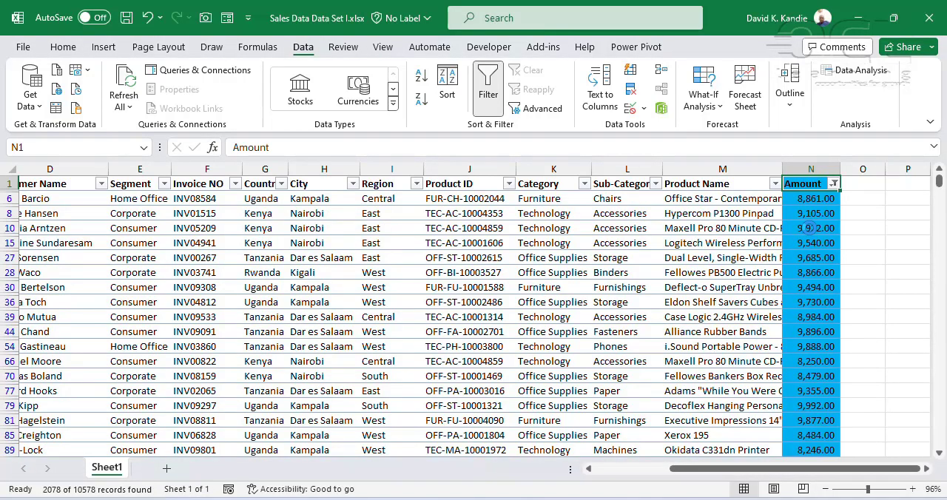
# Check the first and last filtered Amount rows and remove the filters from the header row
pyautogui.click(810, 228)
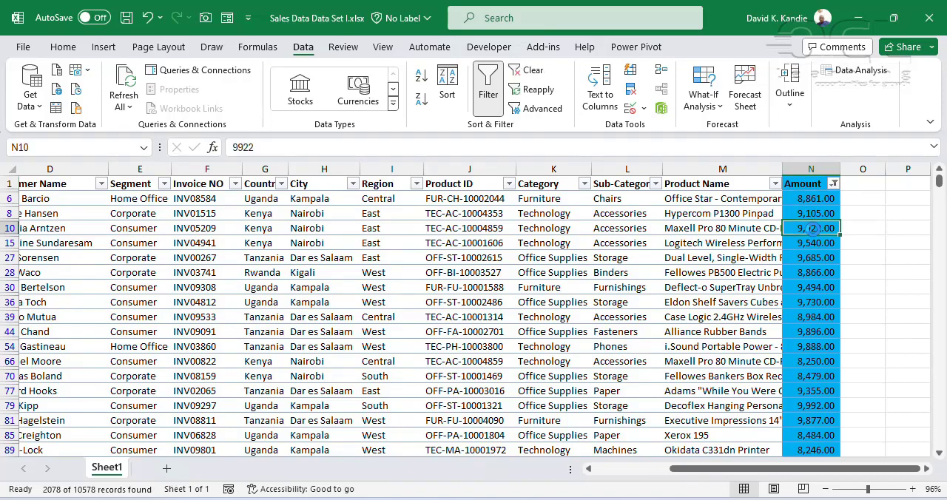
pyautogui.hotkey('ctrl', 'Up')
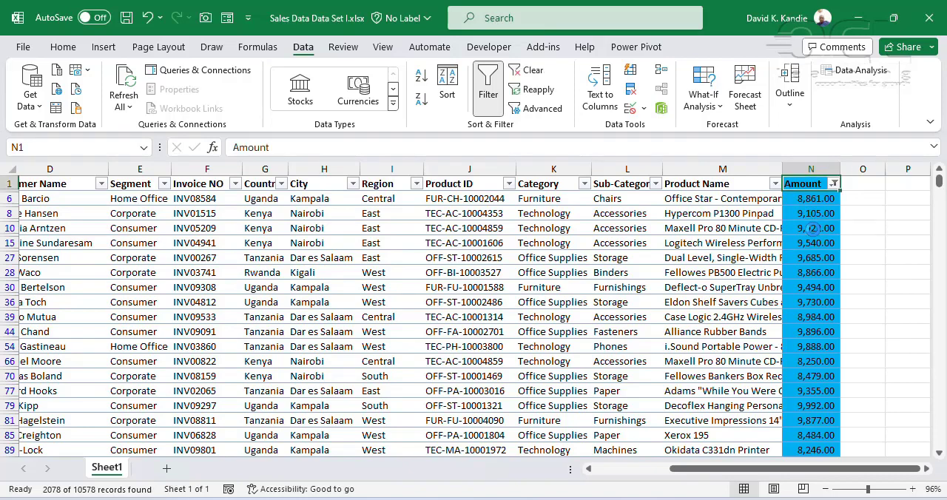
pyautogui.hotkey('ctrl', 'Down')
pyautogui.hotkey('ctrl', 'Up')
pyautogui.click(492, 102)
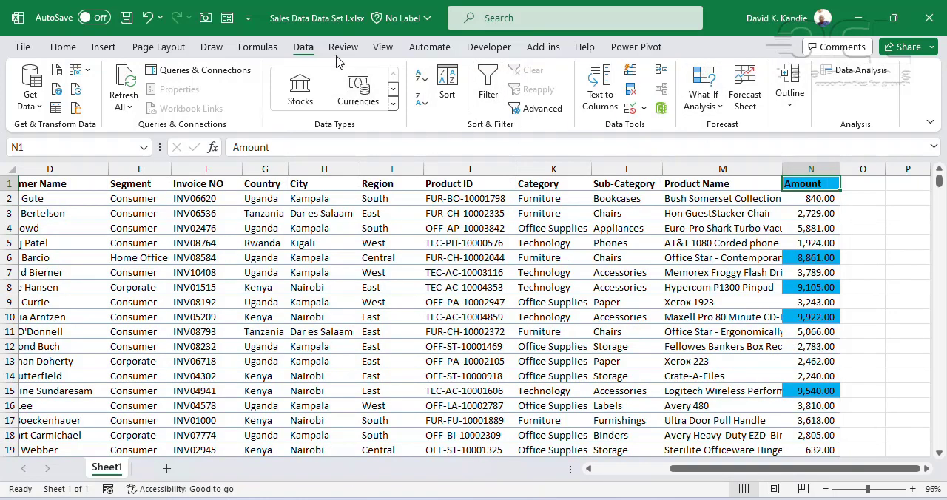
# Clear the conditional formatting rules from the entire sheet
pyautogui.click(63, 47)
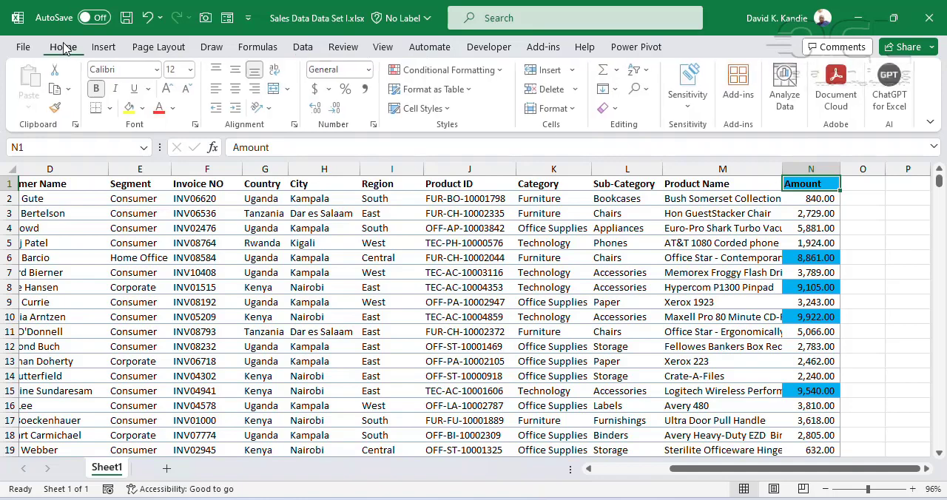
pyautogui.click(495, 73)
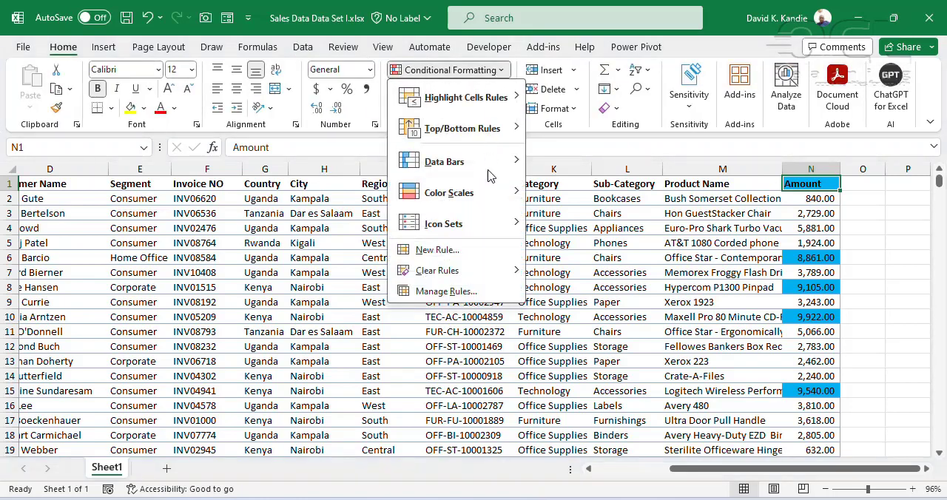
pyautogui.moveTo(488, 278)
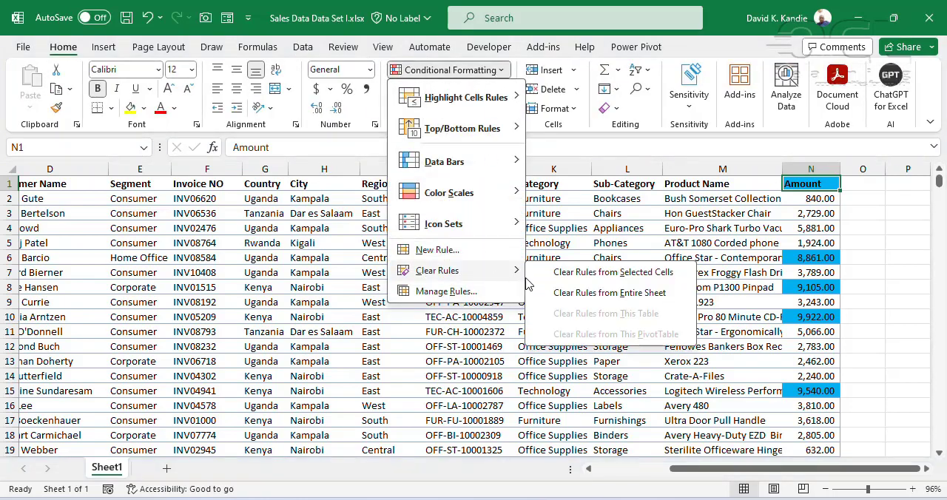
pyautogui.click(578, 294)
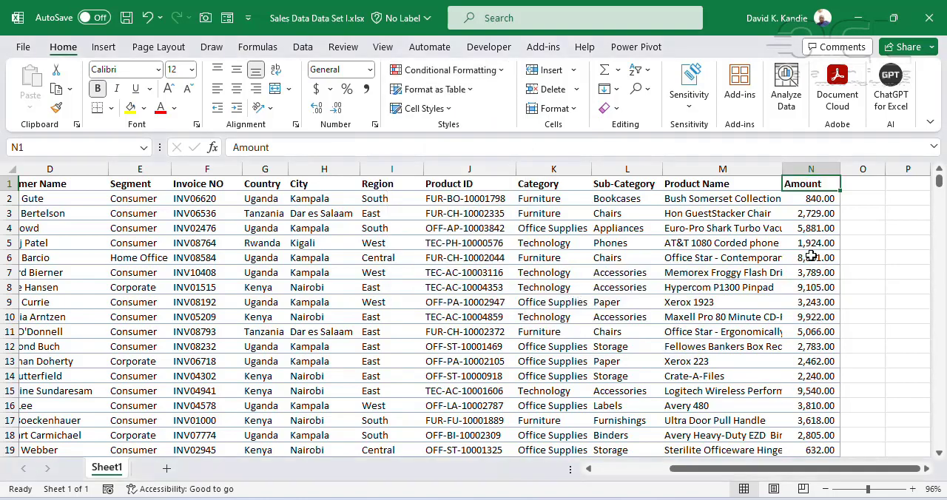
pyautogui.click(500, 71)
pyautogui.moveTo(501, 99)
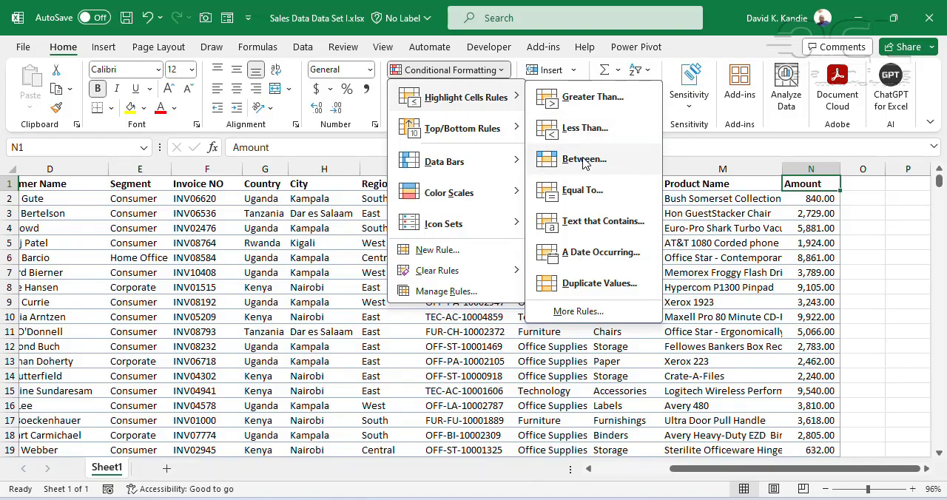
pyautogui.press('Escape')
pyautogui.click(810, 169)
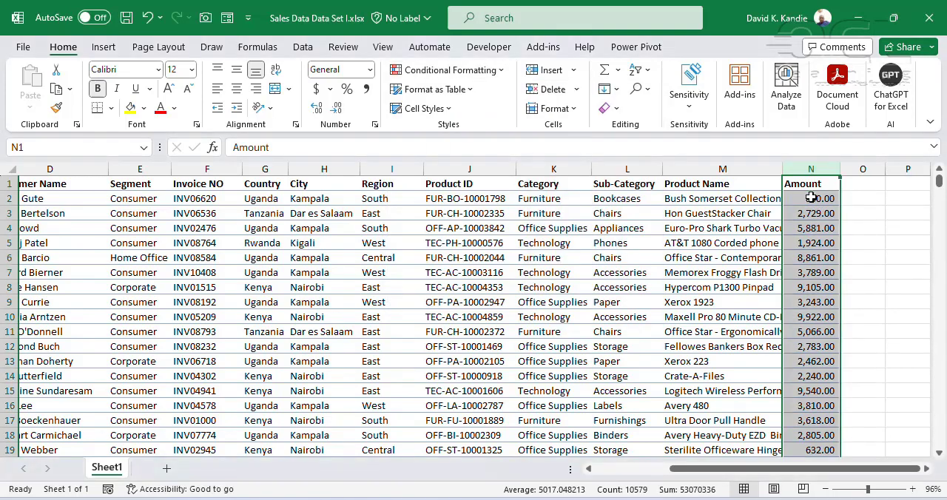
# Highlight the Amount values below the header that are between 1000 and 2000 with Light Red Fill with Dark Red Text
pyautogui.click(810, 198)
pyautogui.hotkey('ctrl', 'shift', 'Down')
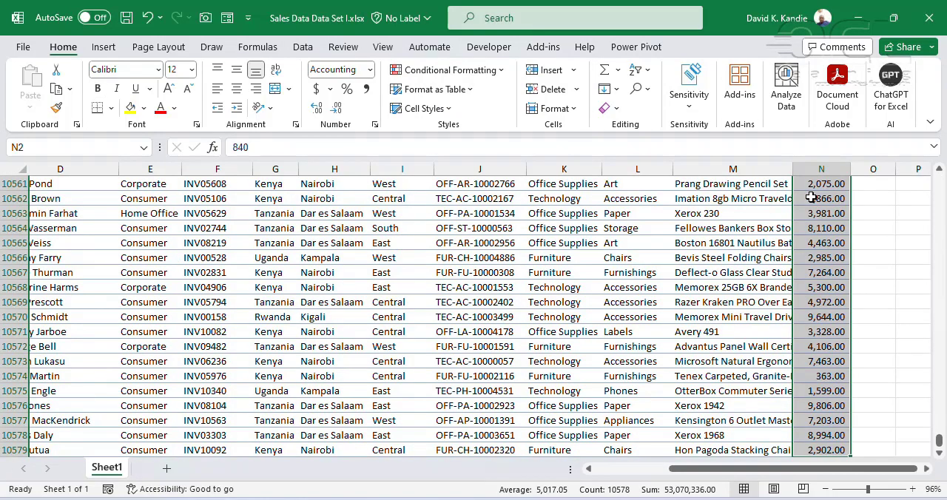
pyautogui.click(488, 70)
pyautogui.moveTo(491, 136)
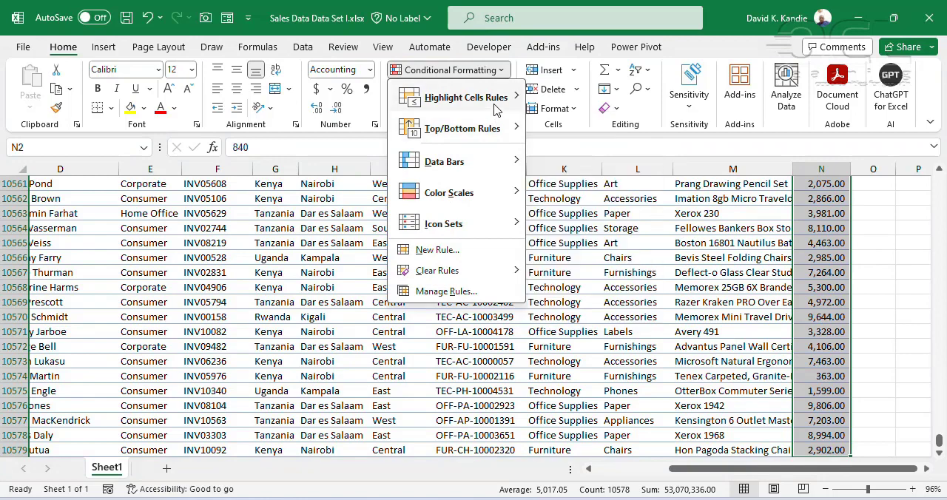
pyautogui.moveTo(497, 110)
pyautogui.click(583, 159)
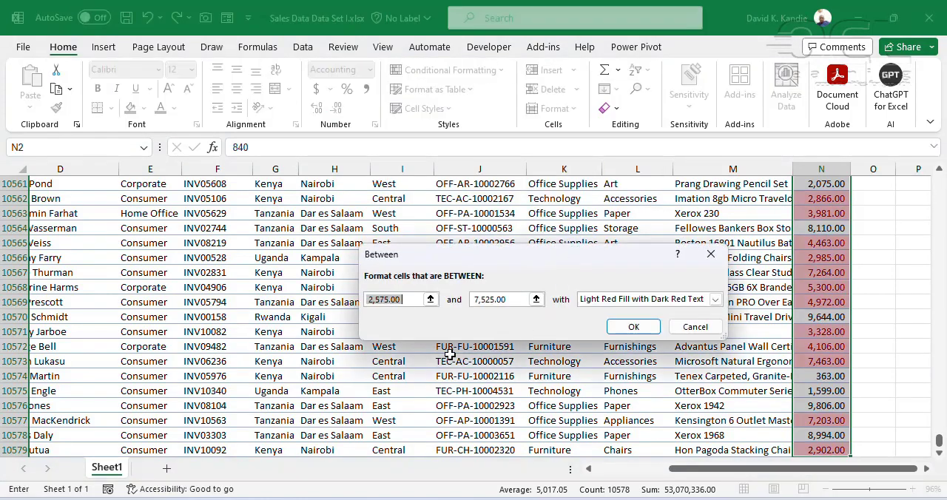
pyautogui.write('1000')
pyautogui.press('Tab')
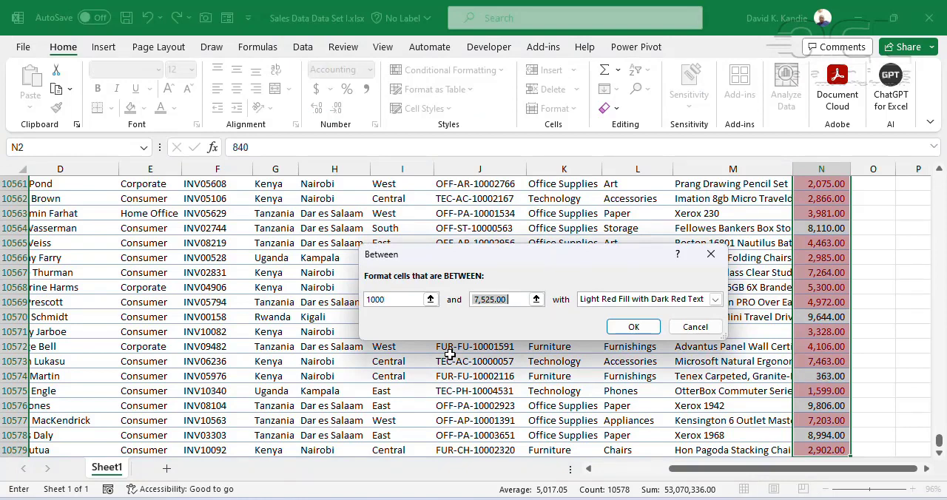
pyautogui.write('2000')
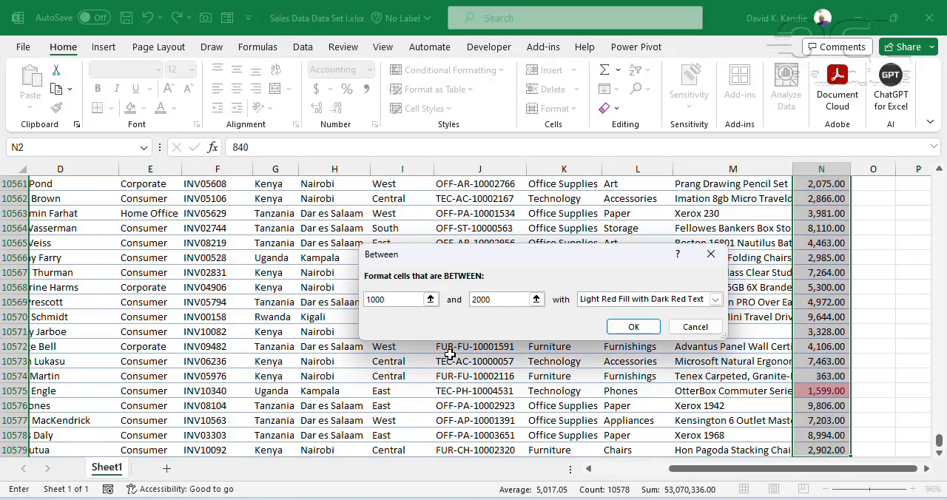
pyautogui.click(632, 327)
pyautogui.click(817, 287)
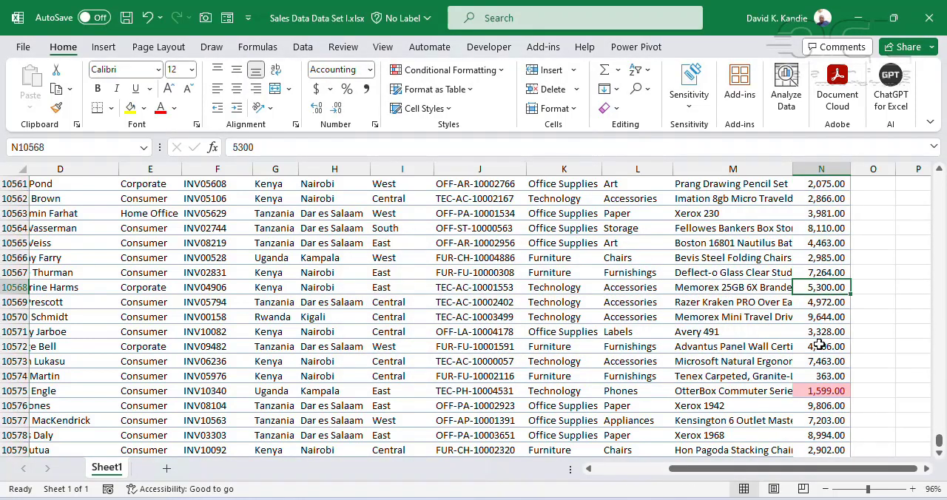
# Try an A Date Occurring highlight rule on the whole Transaction Date column
pyautogui.click(491, 71)
pyautogui.moveTo(491, 94)
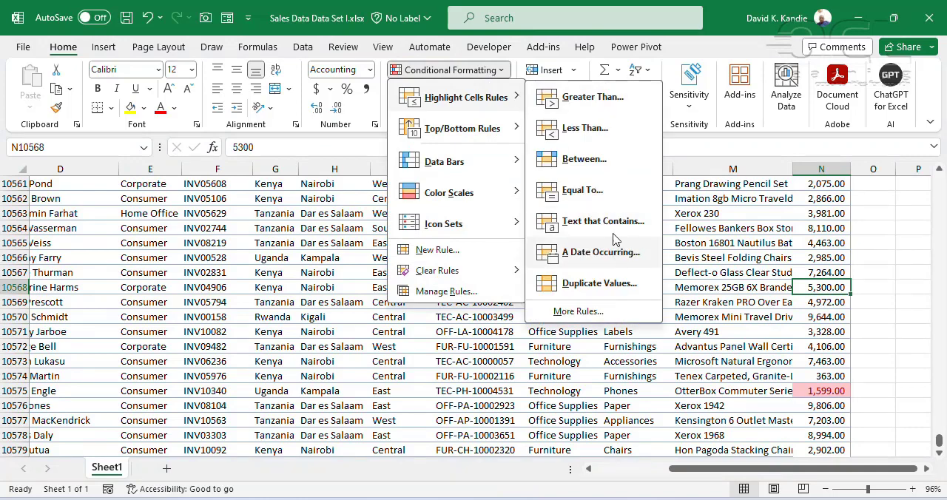
pyautogui.click(818, 225)
pyautogui.hotkey('ctrl', 'Home')
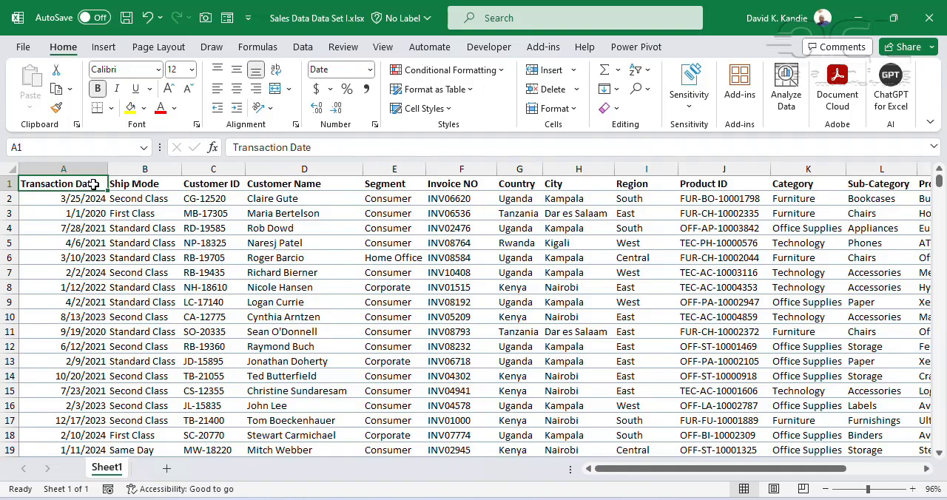
pyautogui.hotkey('ctrl', 'shift', 'Down')
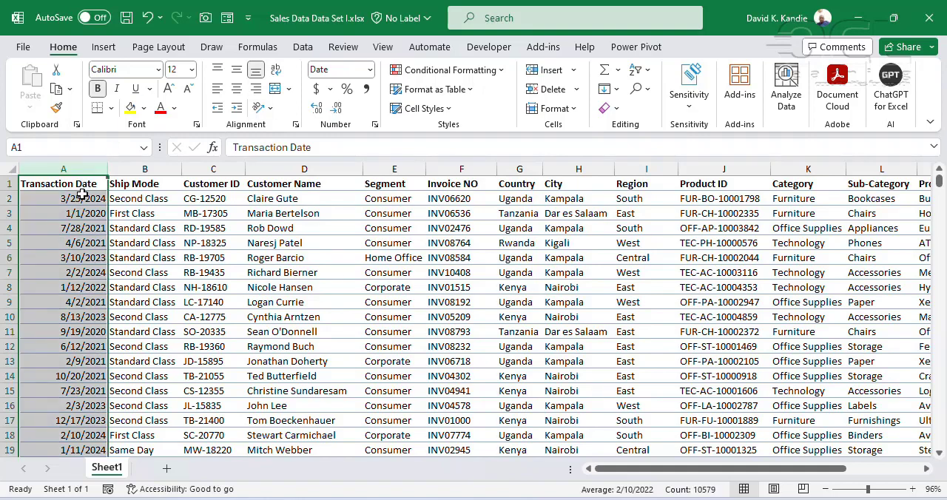
pyautogui.click(83, 186)
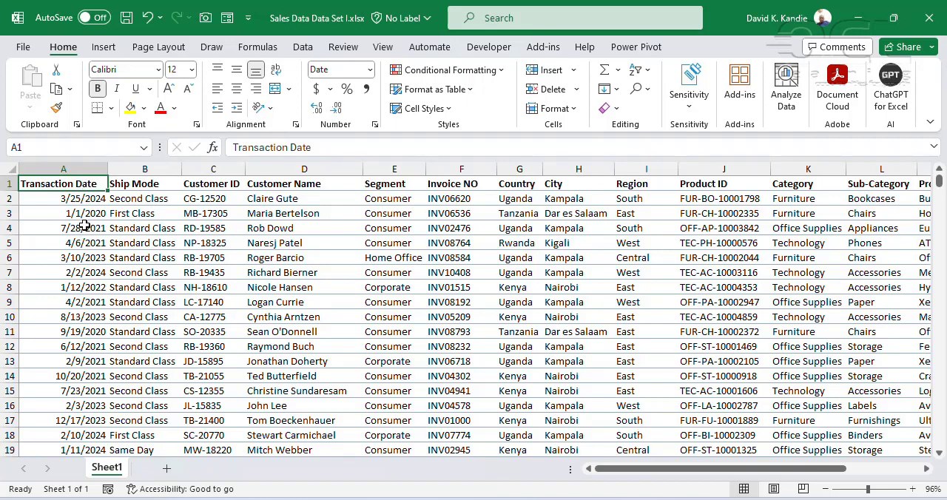
pyautogui.click(81, 167)
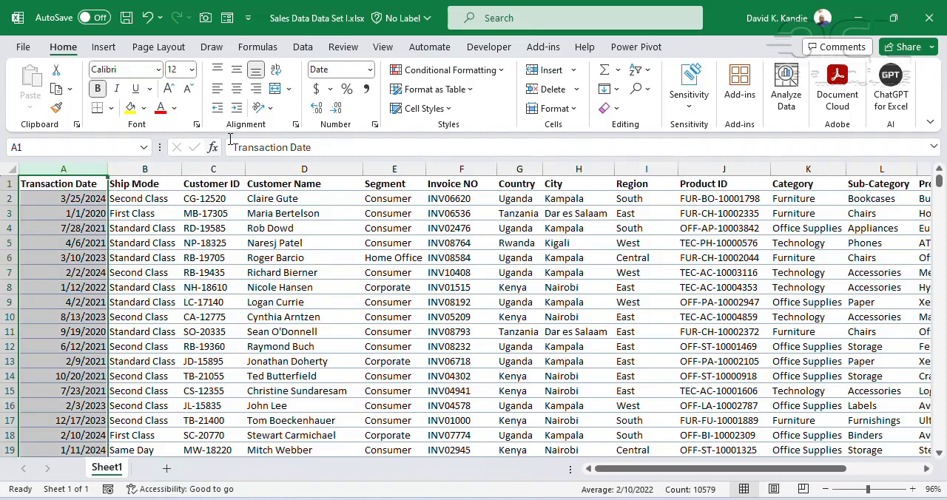
pyautogui.click(500, 70)
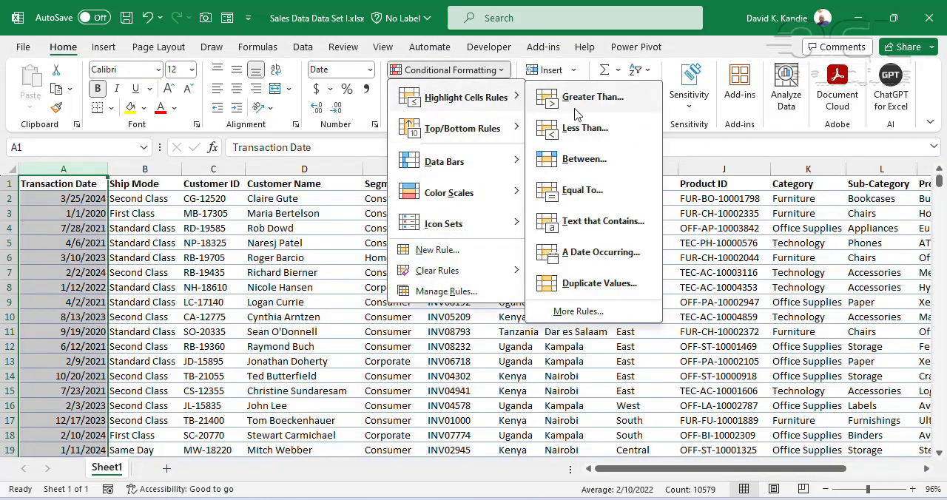
pyautogui.click(629, 329)
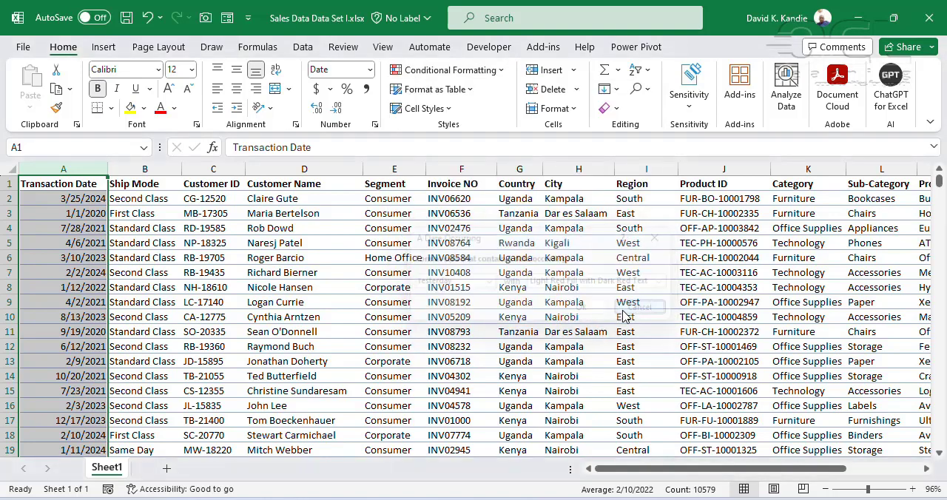
# Highlight the dates in the Transaction Date column that fall in Last month with Light Red Fill with Dark Red Text
pyautogui.click(261, 272)
pyautogui.click(85, 180)
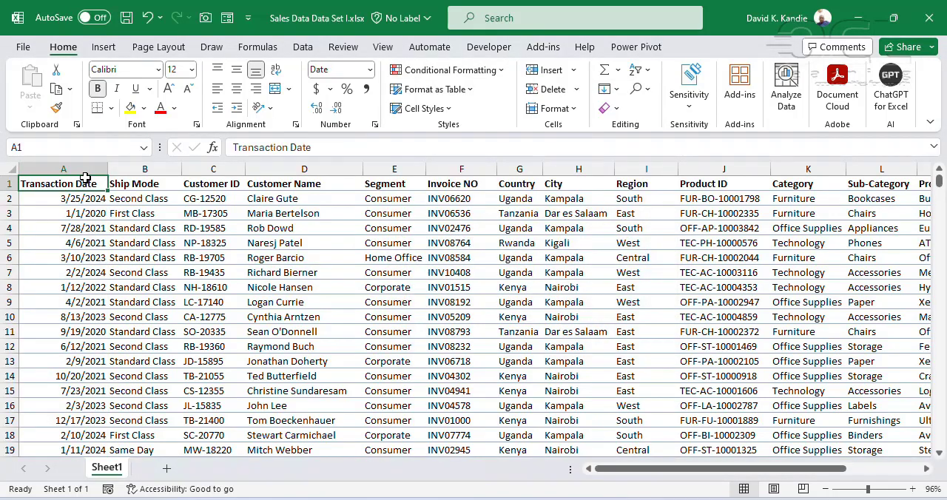
pyautogui.click(85, 168)
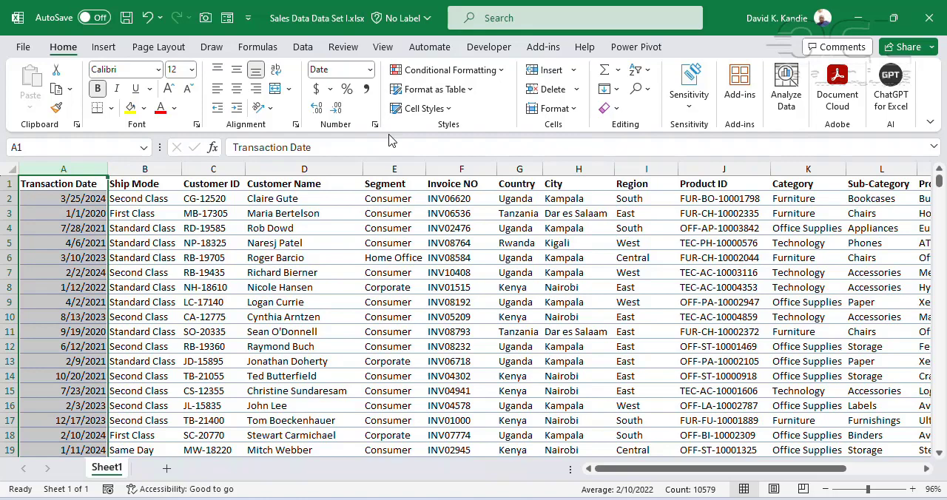
pyautogui.click(484, 70)
pyautogui.moveTo(494, 100)
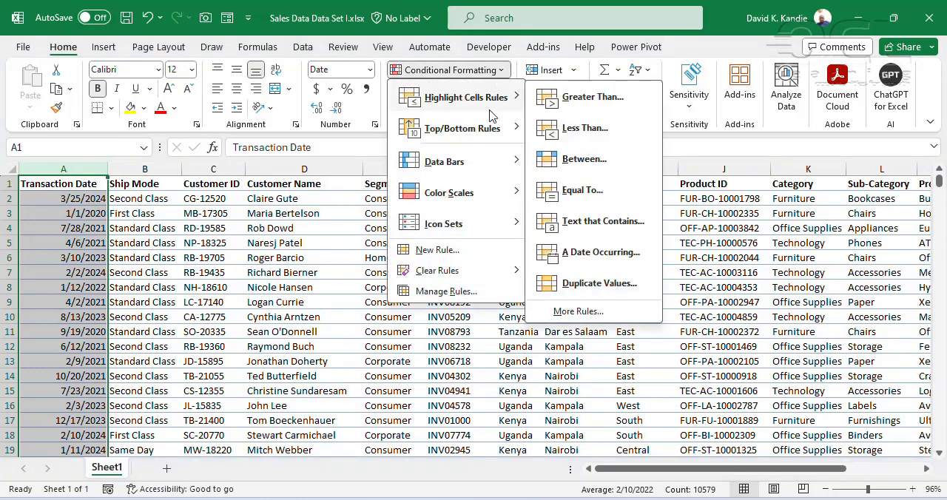
pyautogui.click(599, 252)
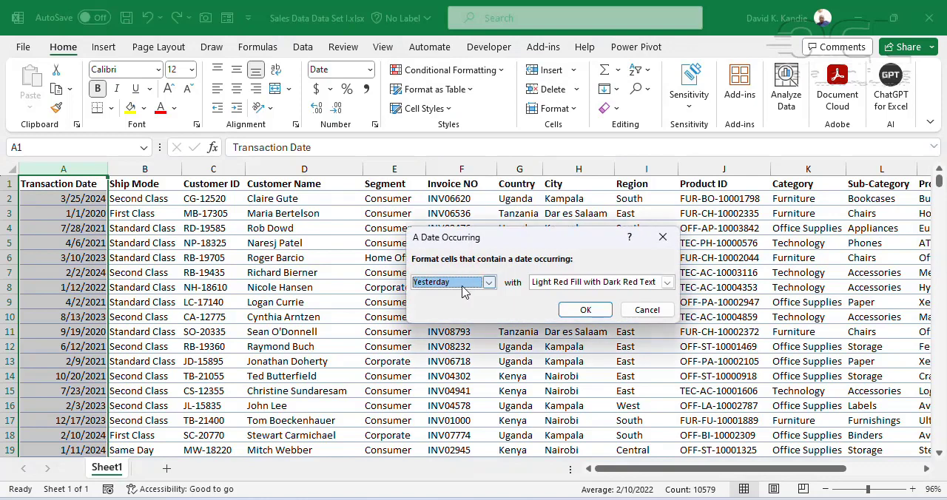
pyautogui.click(467, 290)
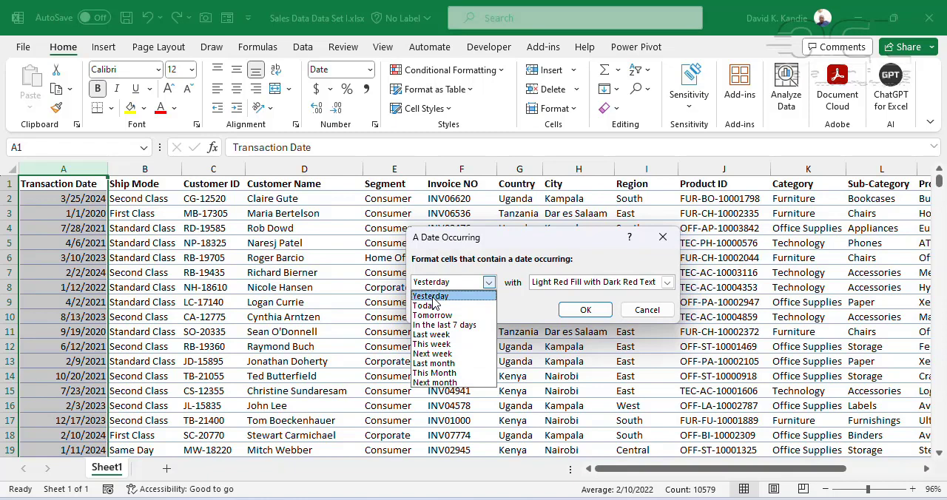
pyautogui.click(435, 366)
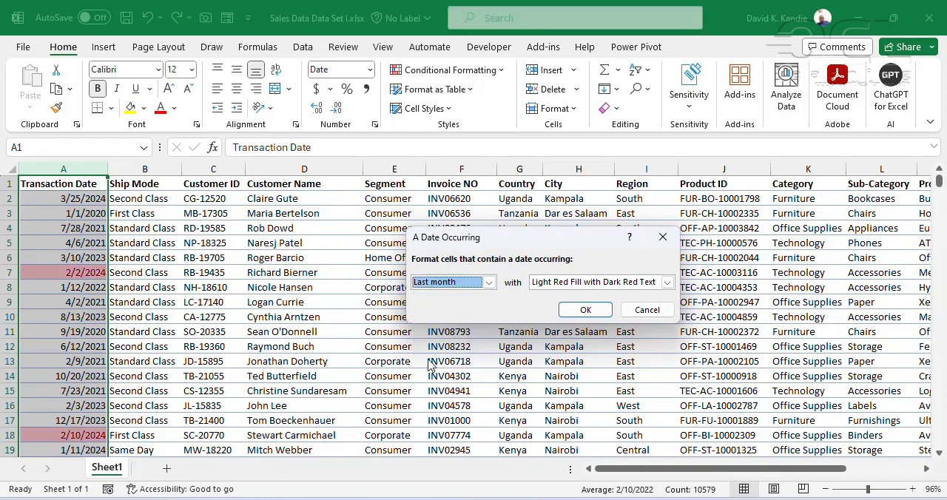
pyautogui.click(584, 310)
pyautogui.click(88, 216)
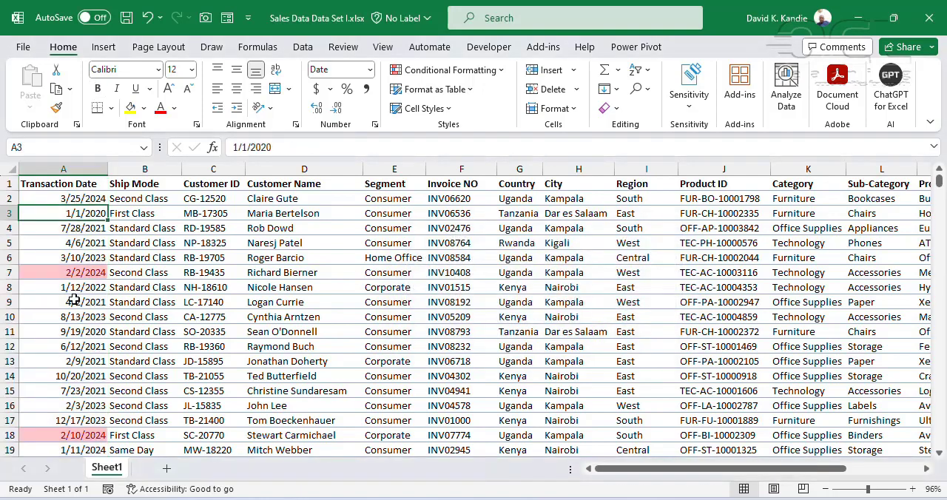
# Filter the Transaction Date column by the light red highlight color, and remove the filters from the header row
pyautogui.click(74, 191)
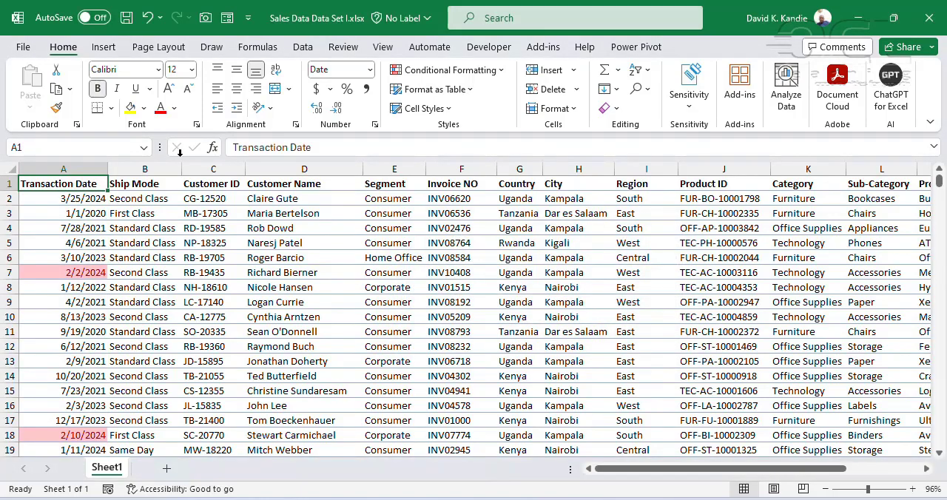
pyautogui.click(304, 48)
pyautogui.hotkey('ctrl', 'shift', 'l')
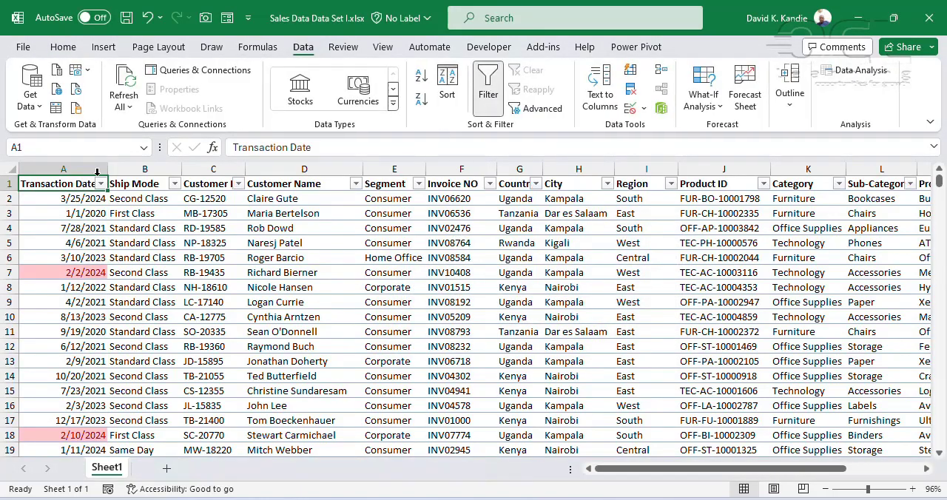
pyautogui.click(101, 184)
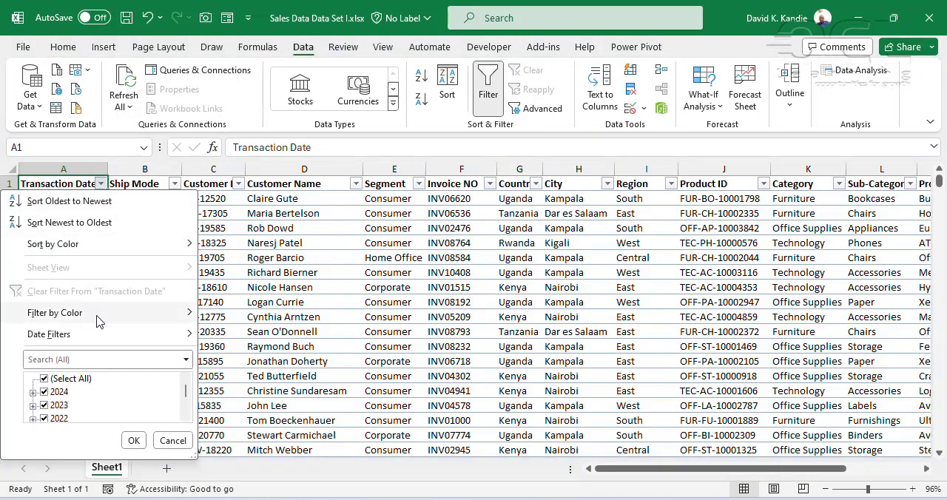
pyautogui.moveTo(122, 323)
pyautogui.click(235, 349)
pyautogui.click(82, 227)
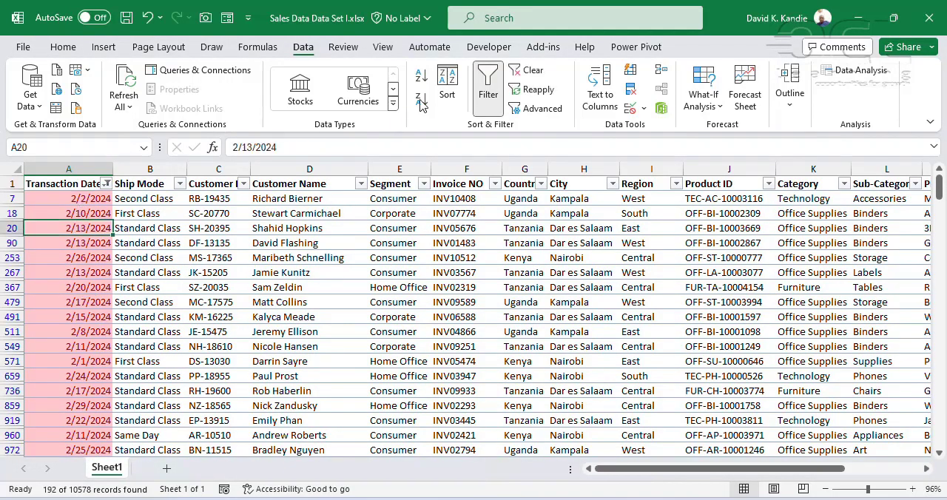
pyautogui.click(487, 87)
pyautogui.click(72, 189)
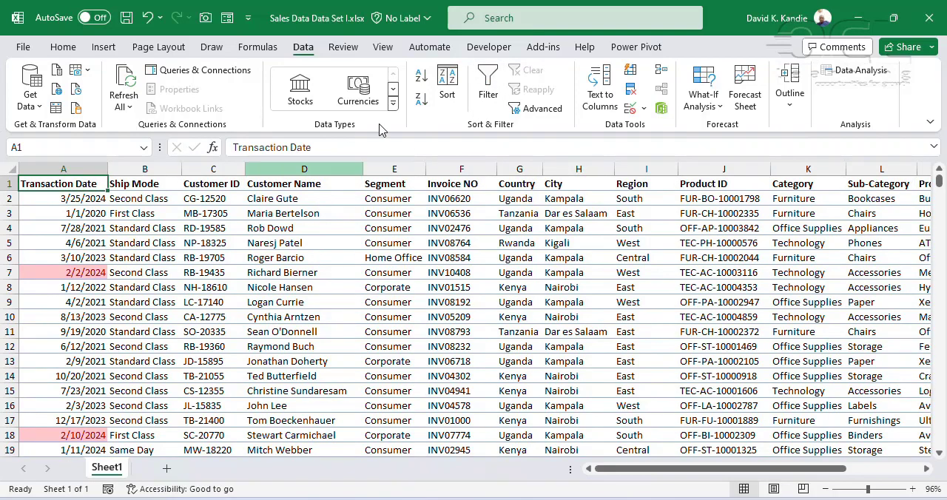
pyautogui.click(62, 47)
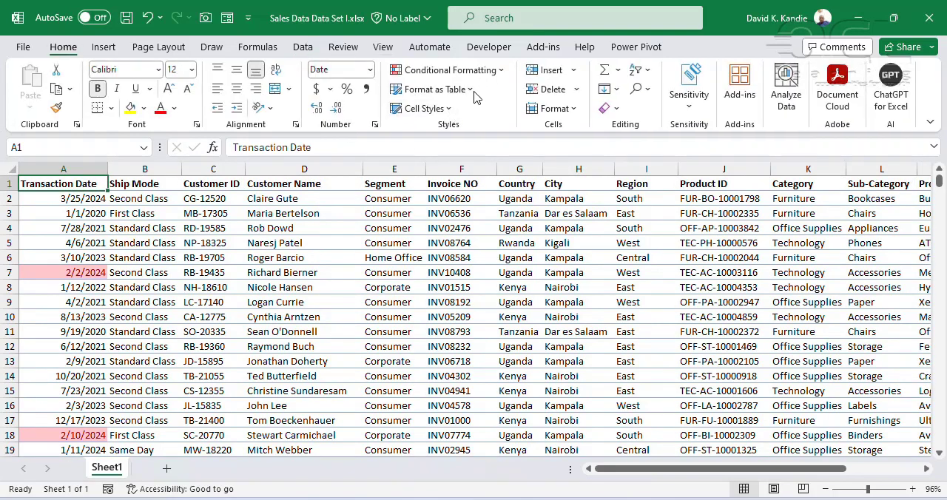
pyautogui.click(479, 69)
pyautogui.moveTo(494, 134)
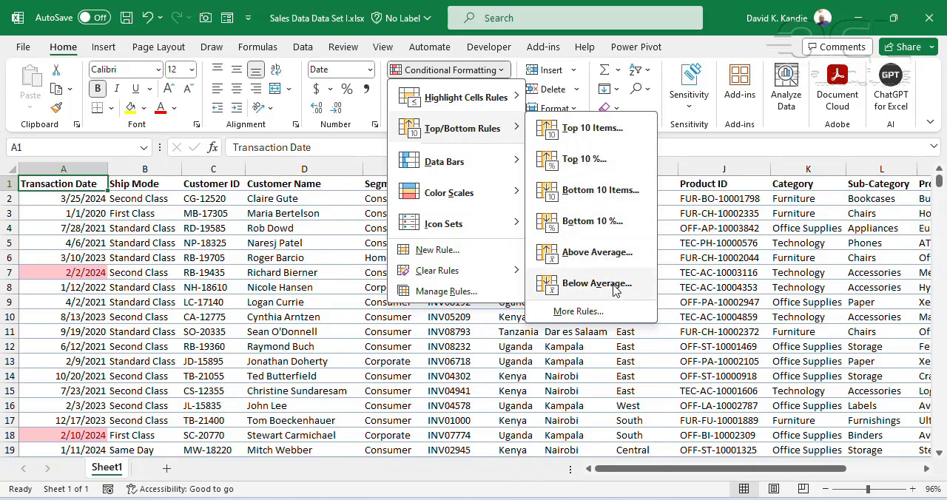
pyautogui.click(710, 198)
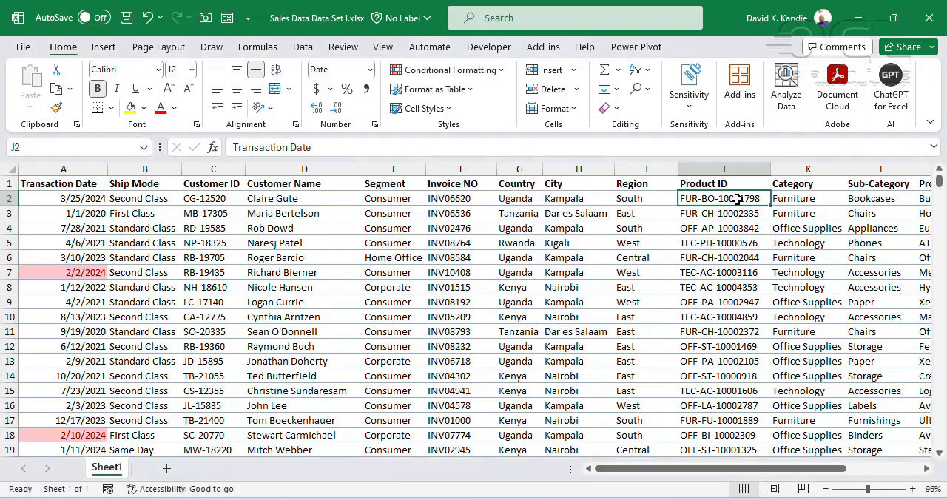
# Highlight the below-average values in the whole Amount column with Green Fill with Dark Green Text
pyautogui.hotkey('ctrl', 'Up')
pyautogui.hotkey('ctrl', 'Right')
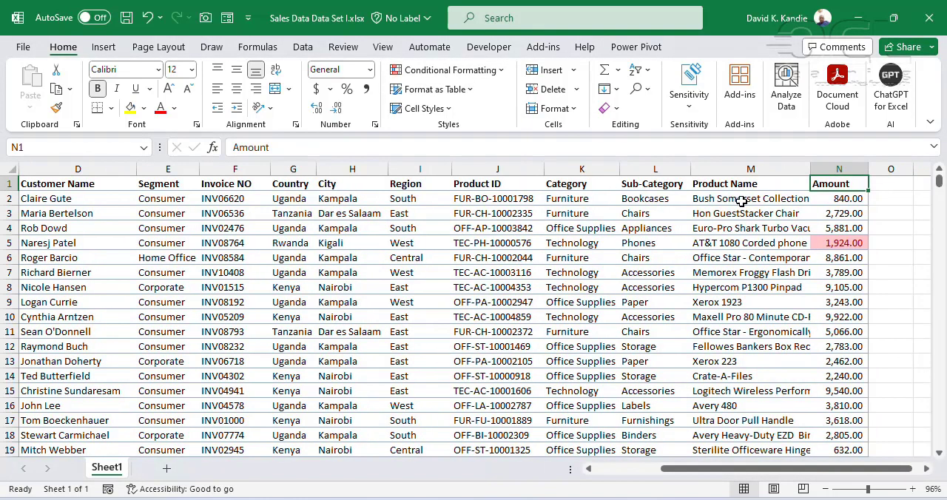
pyautogui.click(845, 165)
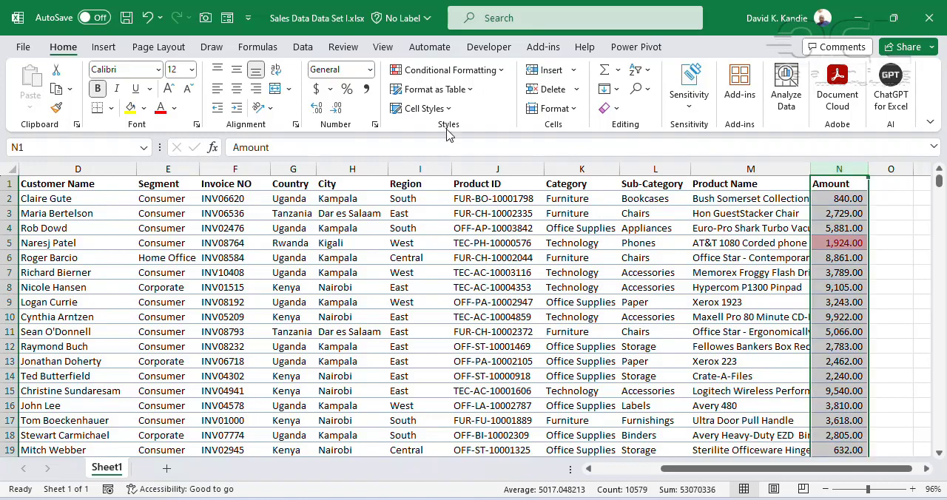
pyautogui.click(465, 72)
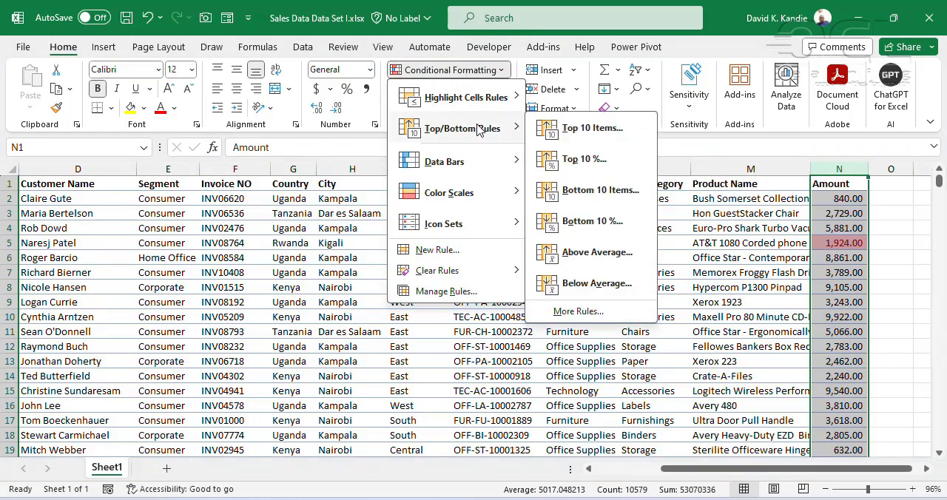
pyautogui.click(597, 283)
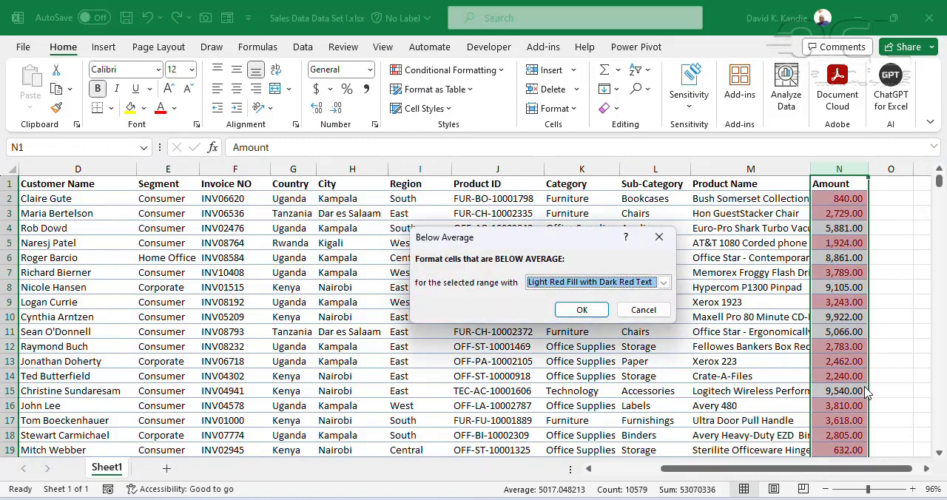
pyautogui.click(663, 282)
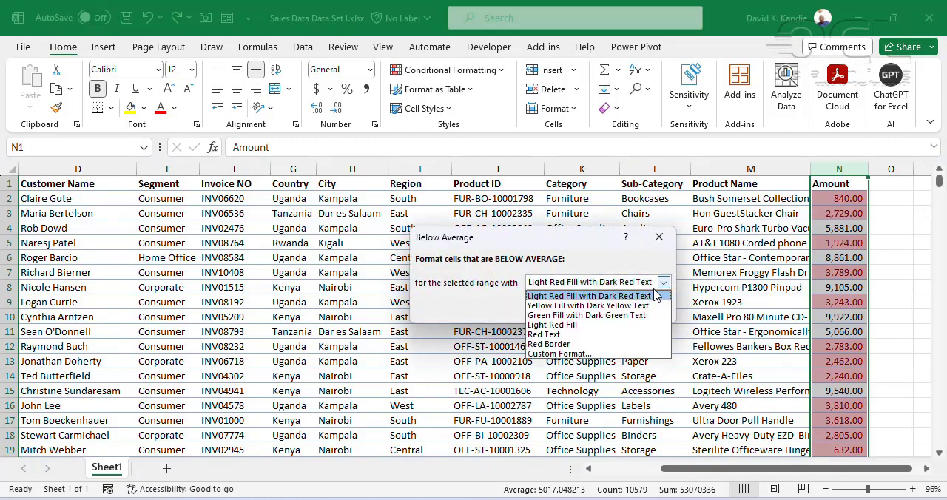
pyautogui.click(608, 315)
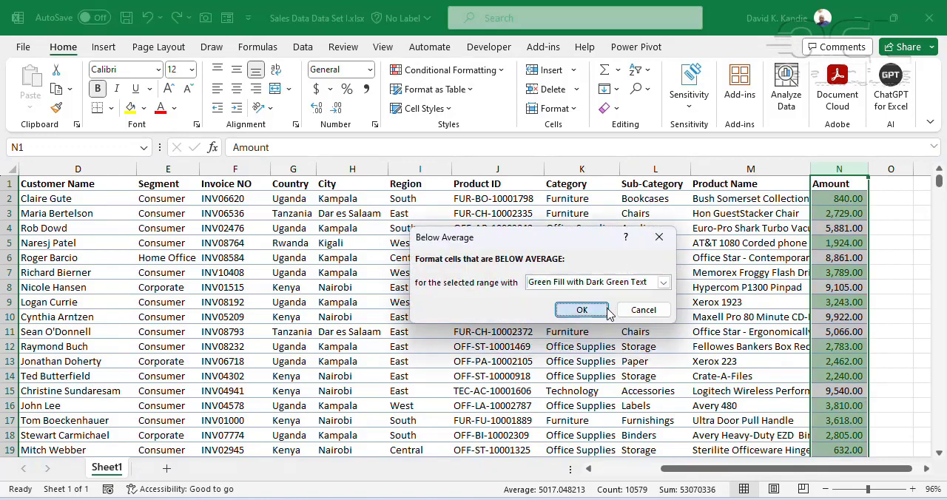
pyautogui.click(585, 310)
pyautogui.click(817, 287)
pyautogui.click(832, 228)
pyautogui.click(834, 200)
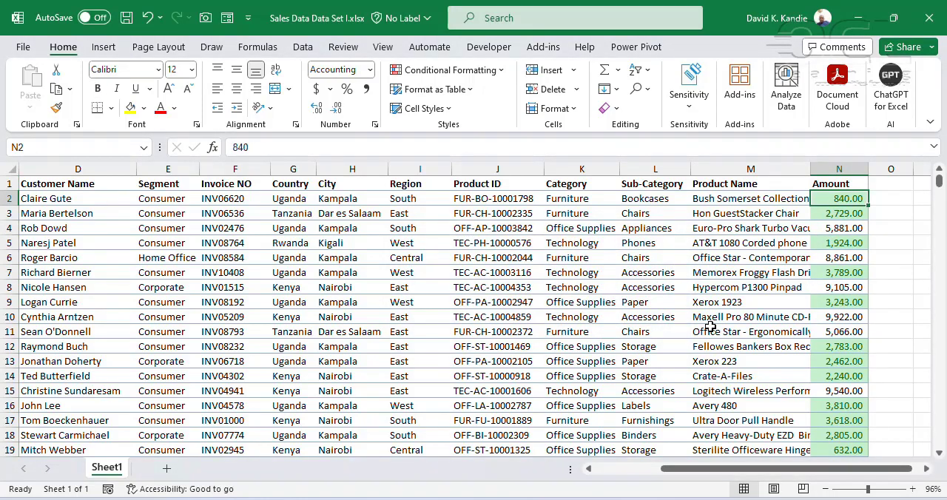
# Widen the Country column and highlight its cells containing the text Kenya with Light Red Fill with Dark Red Text
pyautogui.click(311, 181)
pyautogui.moveTo(316, 170); pyautogui.dragTo(359, 169)
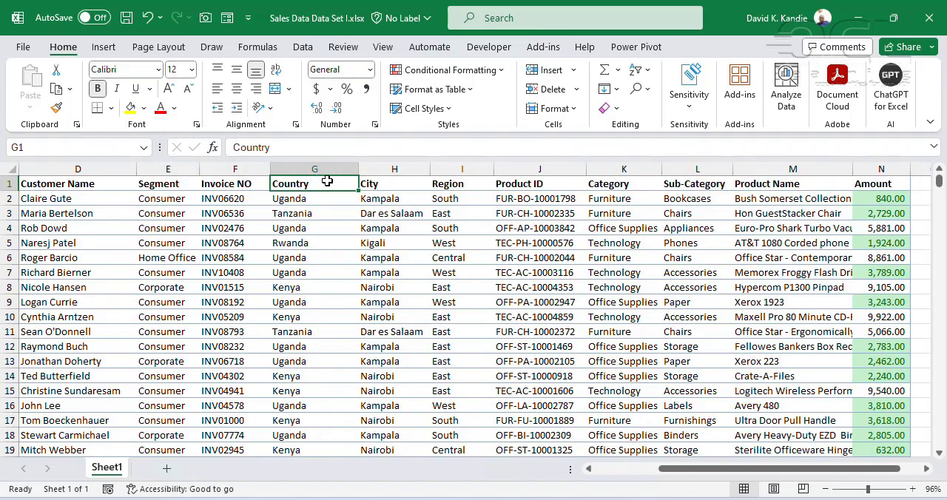
pyautogui.click(448, 70)
pyautogui.click(291, 186)
pyautogui.click(300, 169)
pyautogui.click(448, 70)
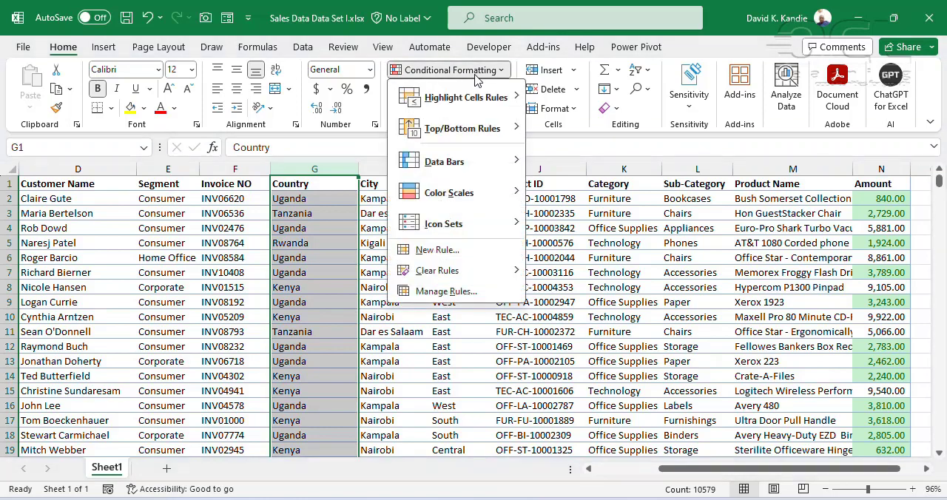
pyautogui.moveTo(477, 101)
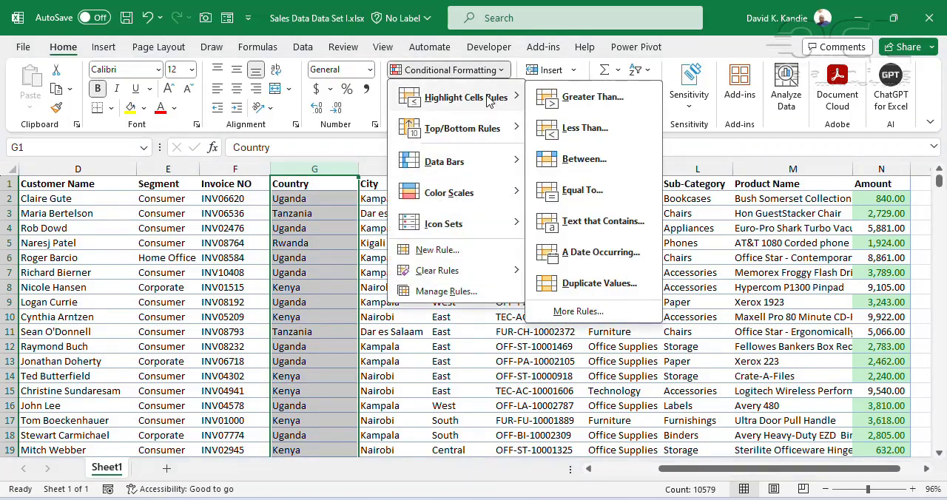
pyautogui.click(603, 220)
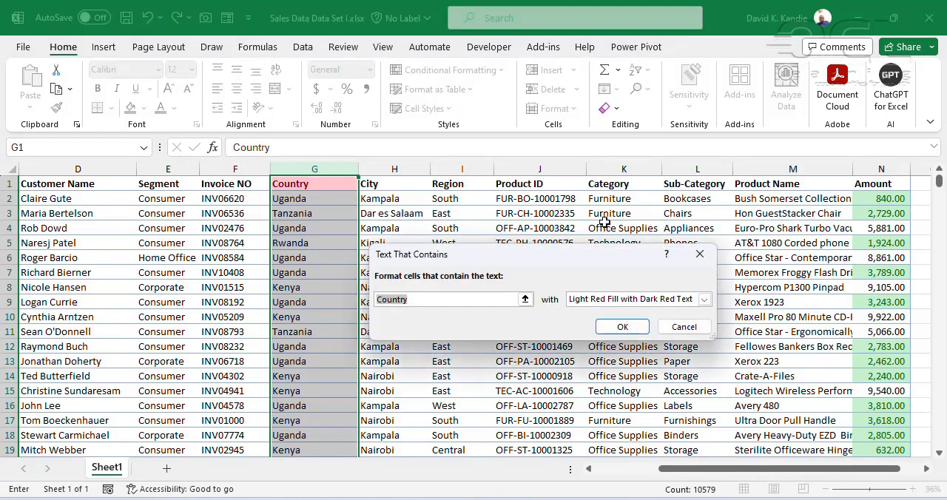
pyautogui.write('Kenya')
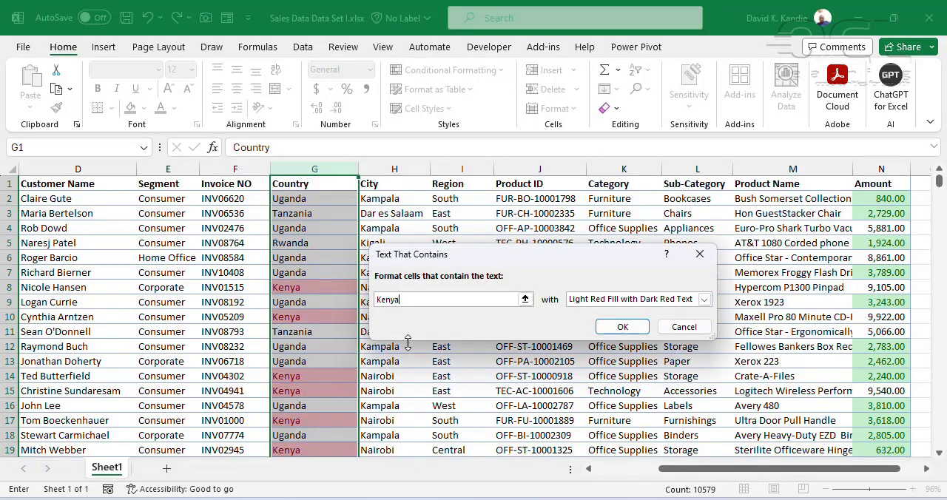
pyautogui.click(607, 328)
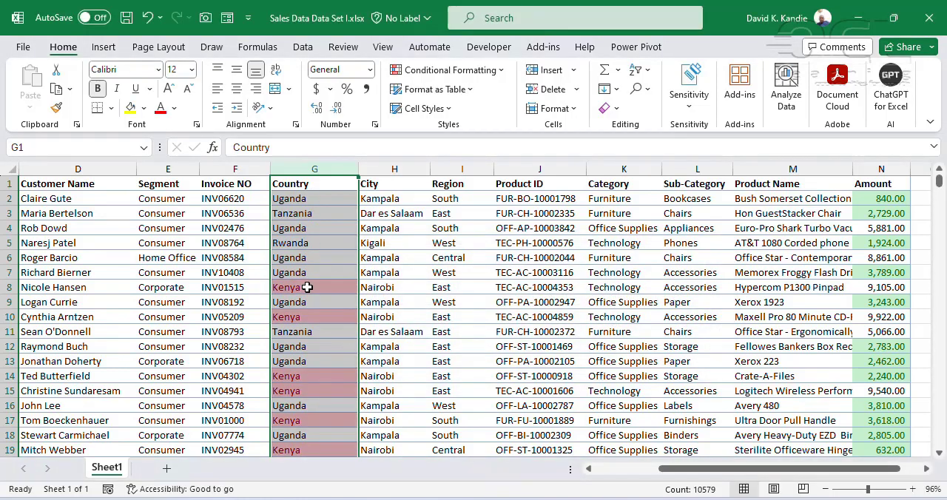
pyautogui.click(312, 197)
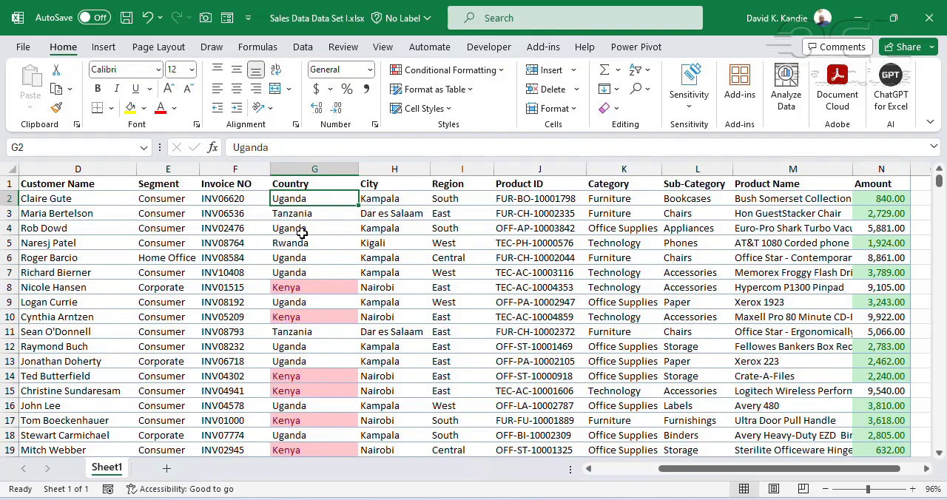
pyautogui.click(493, 71)
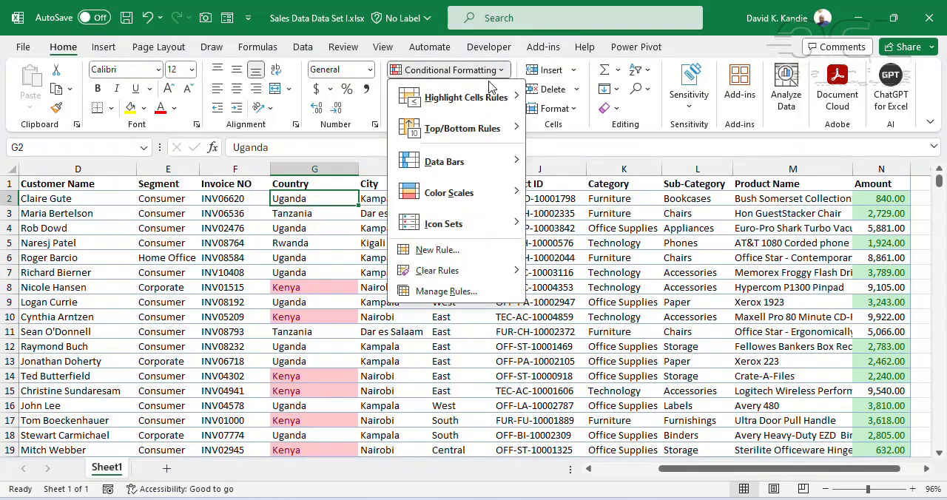
pyautogui.moveTo(492, 95)
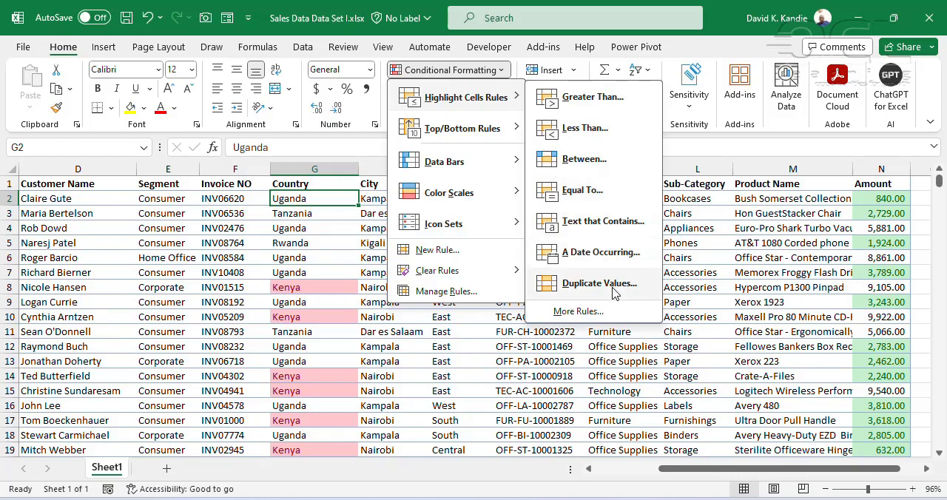
pyautogui.moveTo(502, 162)
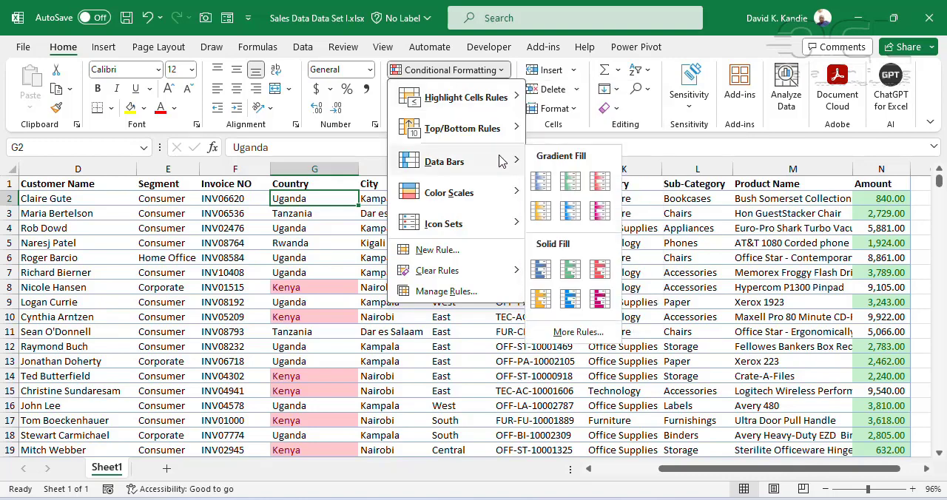
pyautogui.click(679, 241)
# Clear the conditional formatting rules from the entire sheet
pyautogui.click(532, 186)
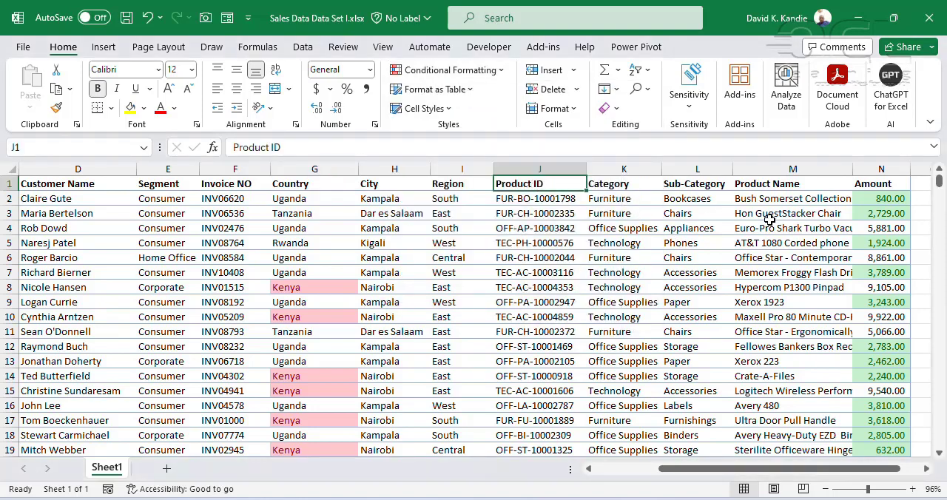
pyautogui.moveTo(769, 468); pyautogui.dragTo(788, 468)
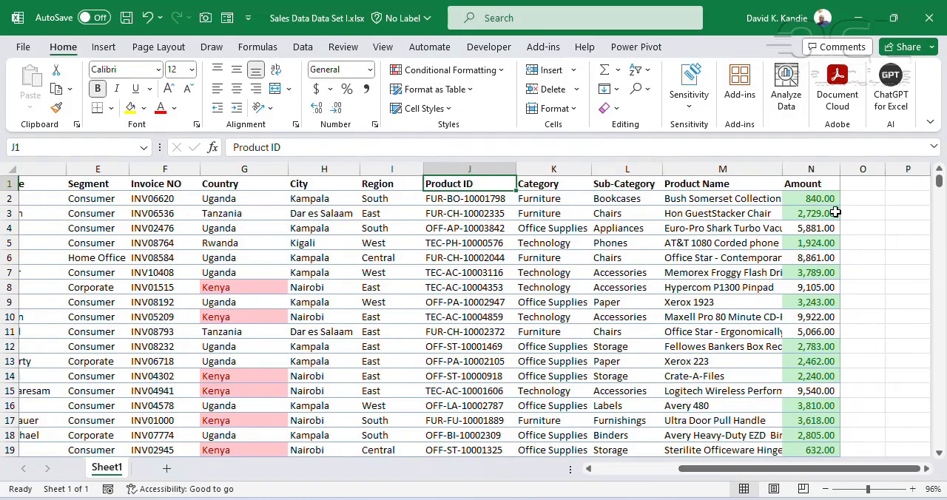
pyautogui.click(821, 182)
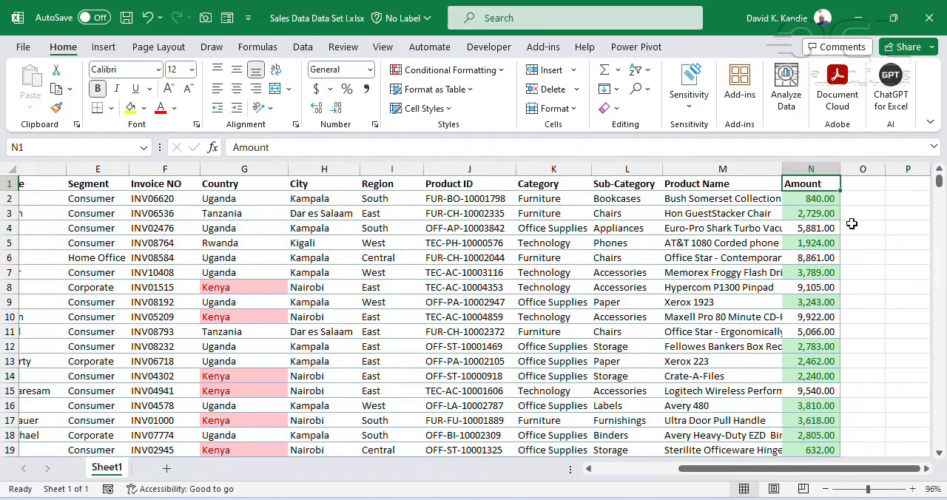
pyautogui.click(450, 69)
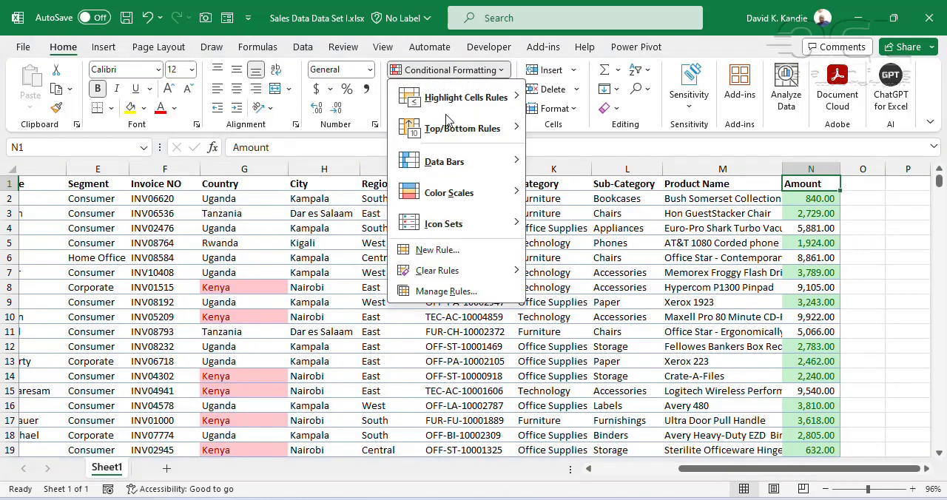
pyautogui.moveTo(466, 277)
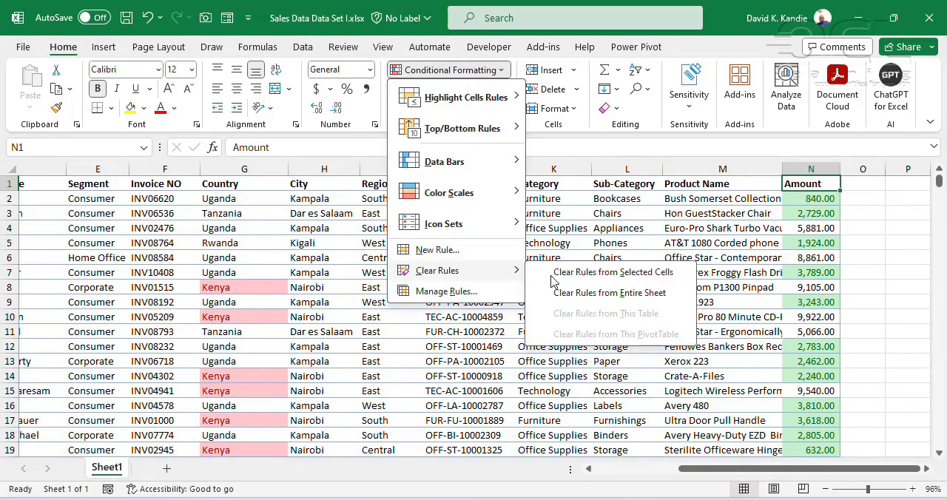
pyautogui.click(592, 292)
pyautogui.click(614, 199)
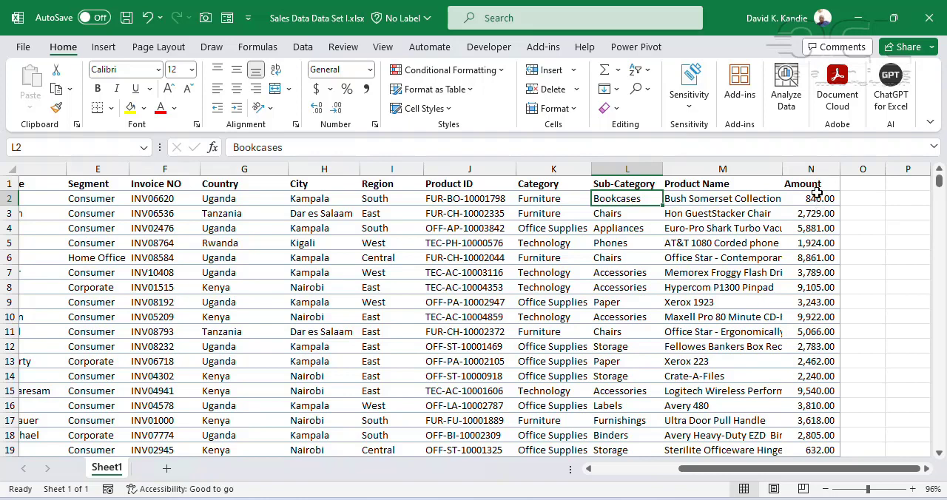
# Apply orange gradient-fill data bars to the whole Amount column and check the bars against several amounts
pyautogui.click(811, 169)
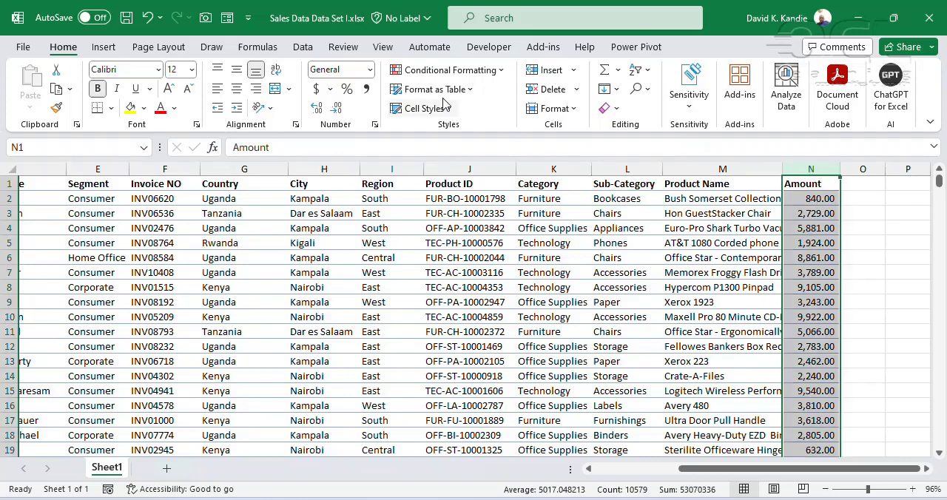
pyautogui.click(444, 70)
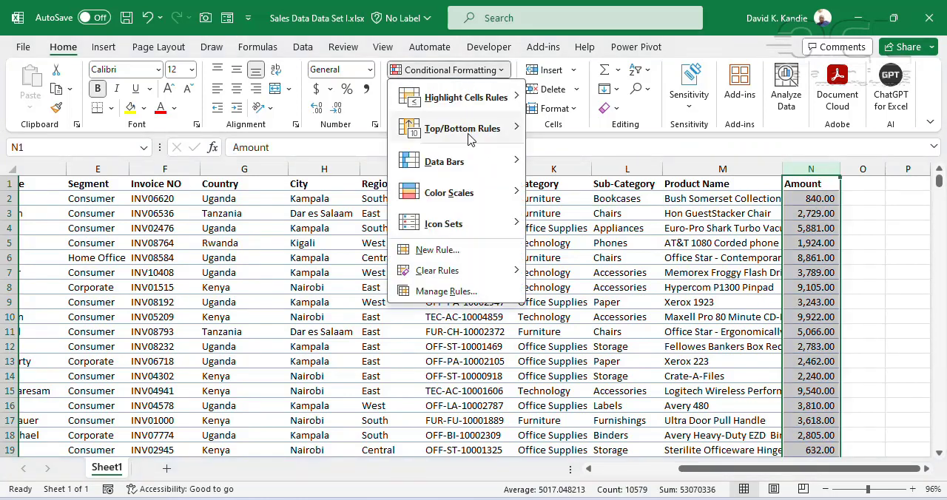
pyautogui.moveTo(479, 169)
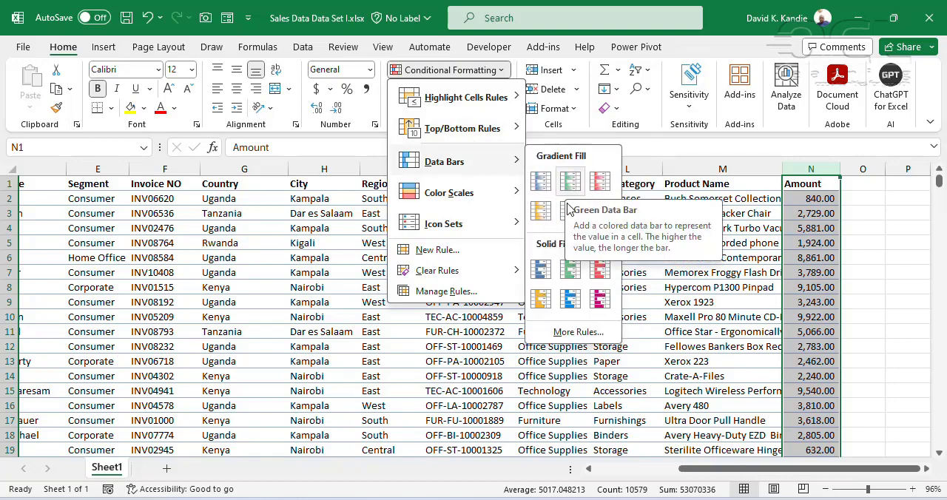
pyautogui.click(813, 316)
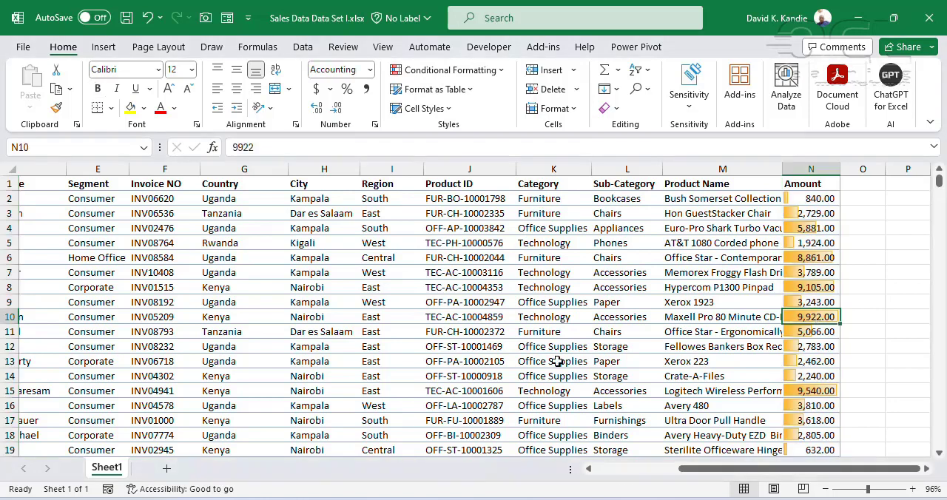
pyautogui.click(834, 256)
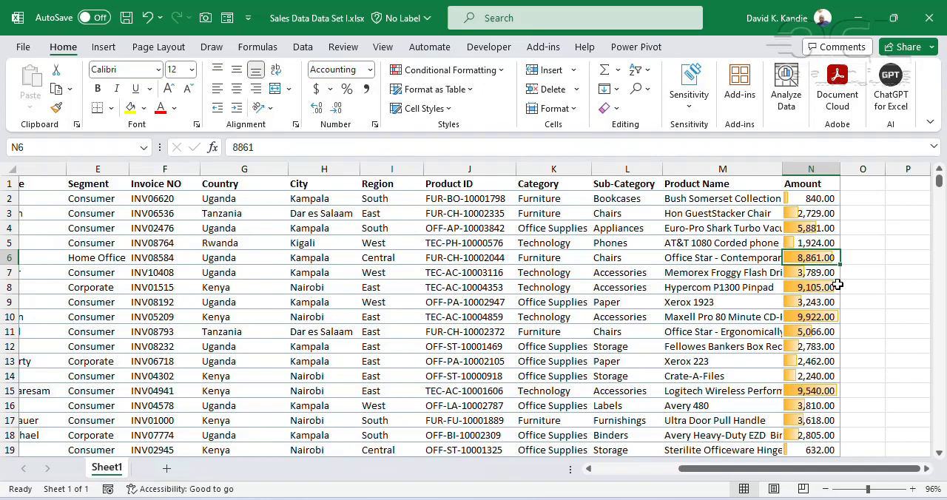
pyautogui.click(812, 198)
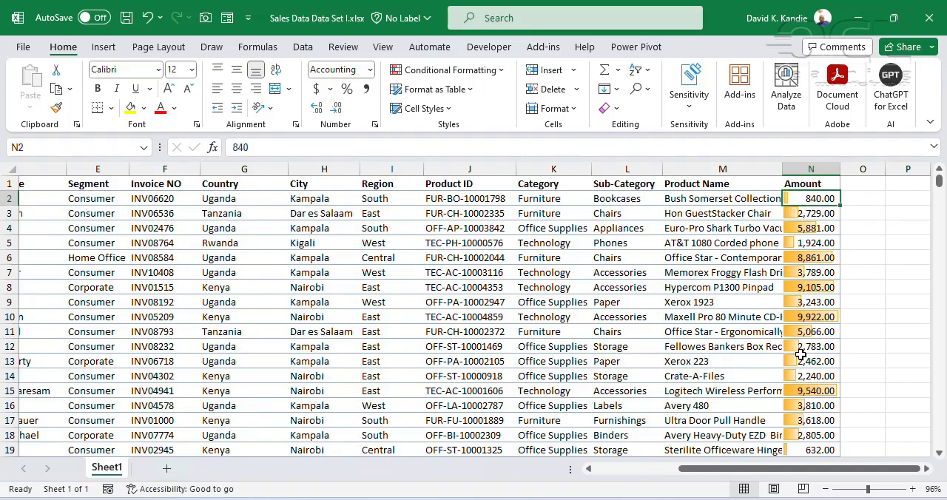
pyautogui.scroll(-2, 799, 326)
pyautogui.scroll(2, 795, 311)
# Edit the Amount column's data bar rule to use a Number minimum of 1000 and the standard orange as fill color
pyautogui.click(447, 68)
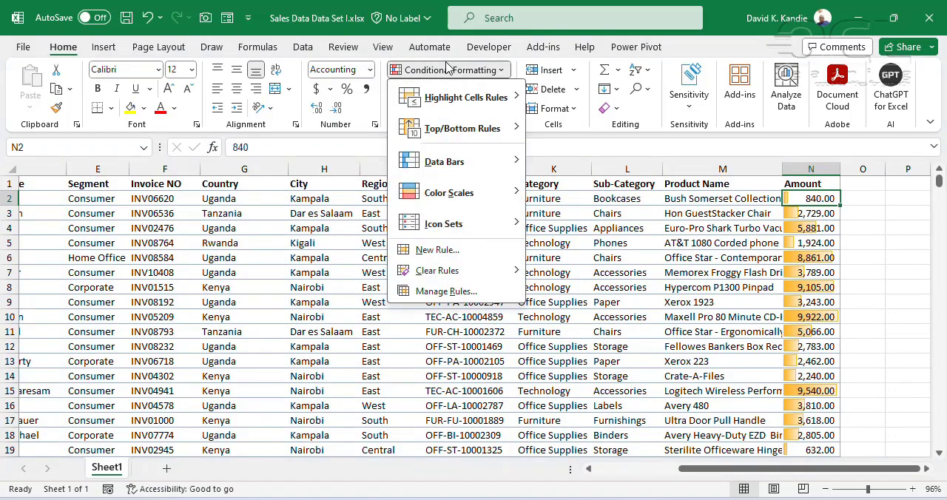
pyautogui.click(446, 290)
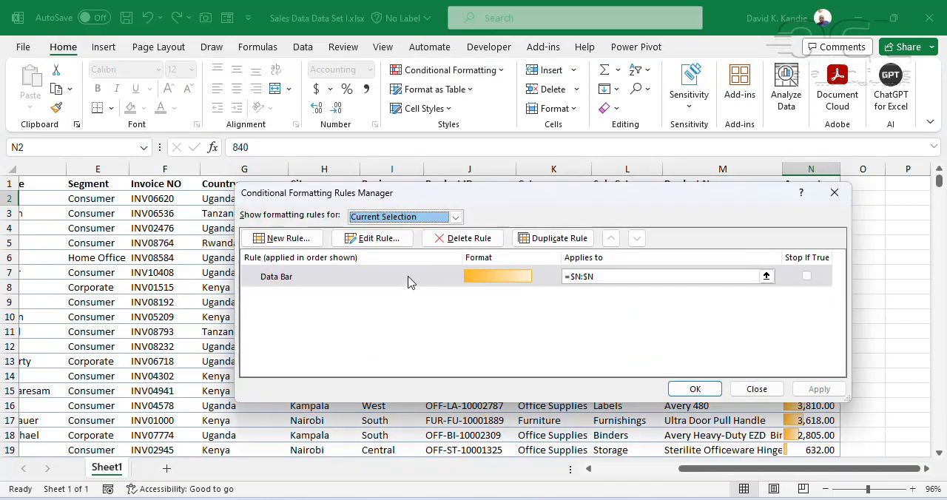
pyautogui.doubleClick(409, 282)
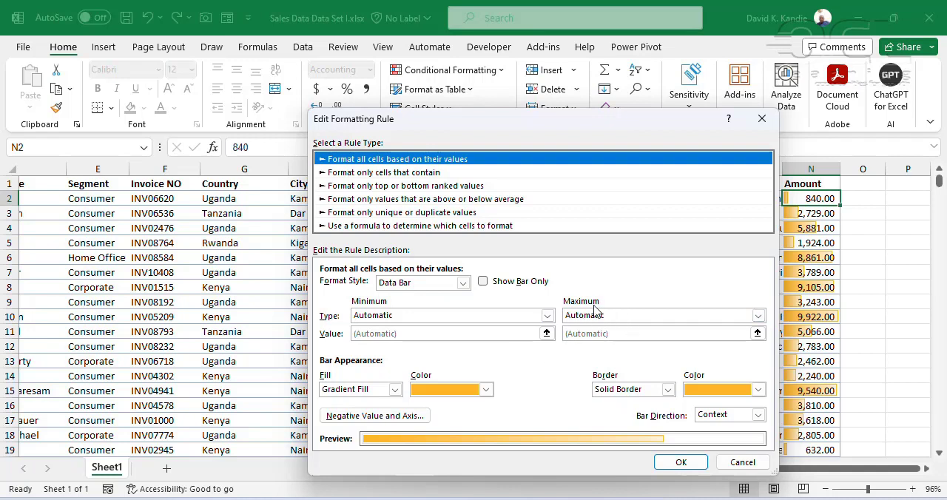
pyautogui.click(547, 316)
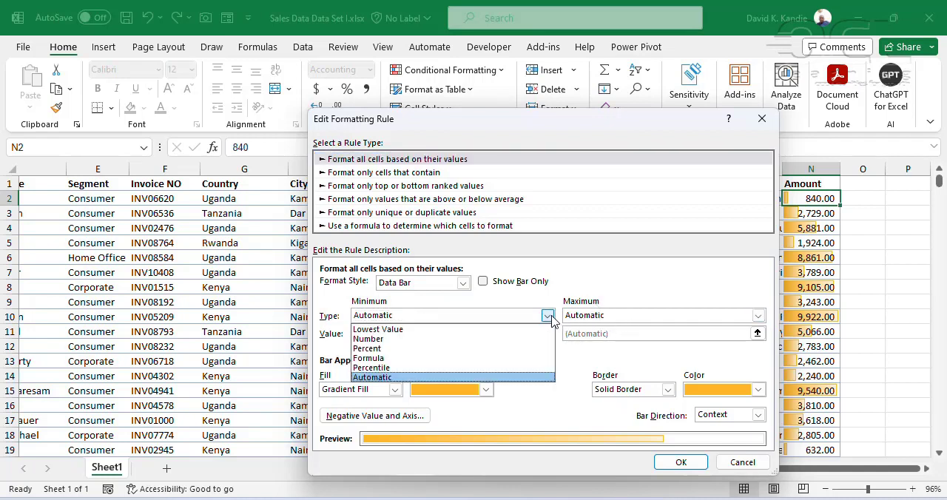
pyautogui.click(438, 339)
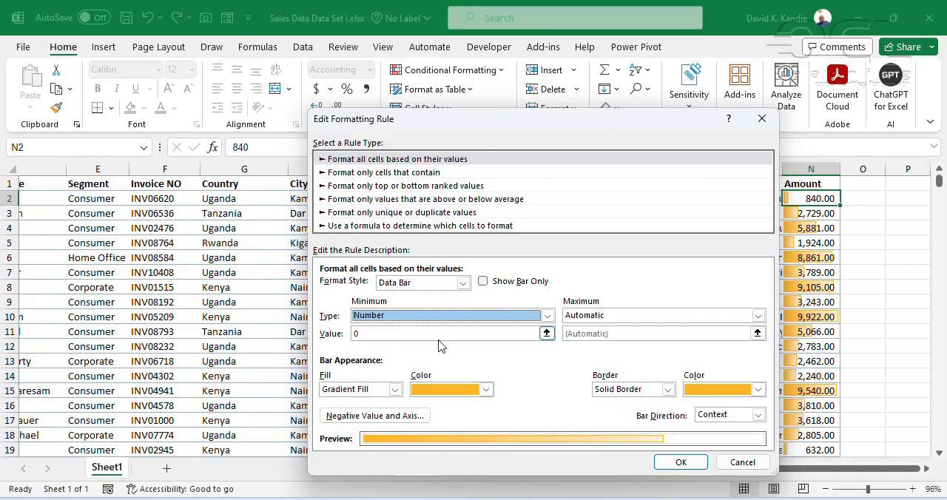
pyautogui.click(419, 333)
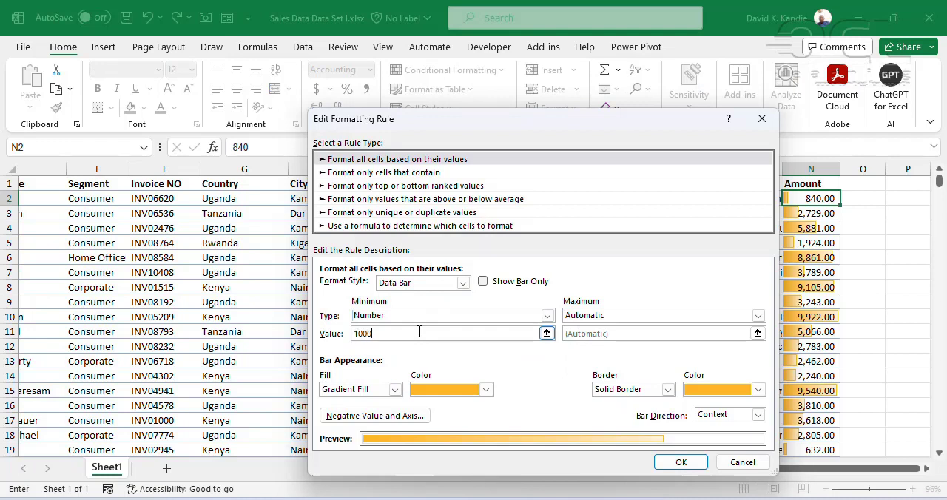
pyautogui.click(486, 389)
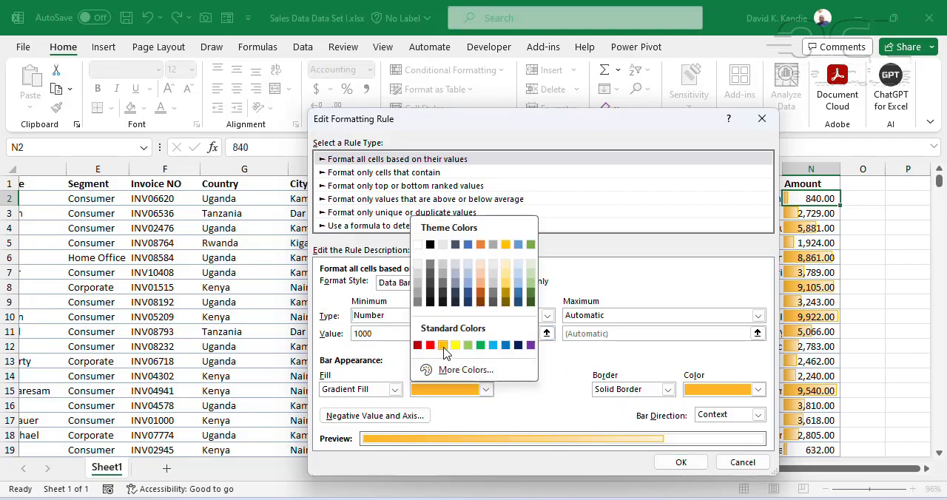
pyautogui.click(443, 346)
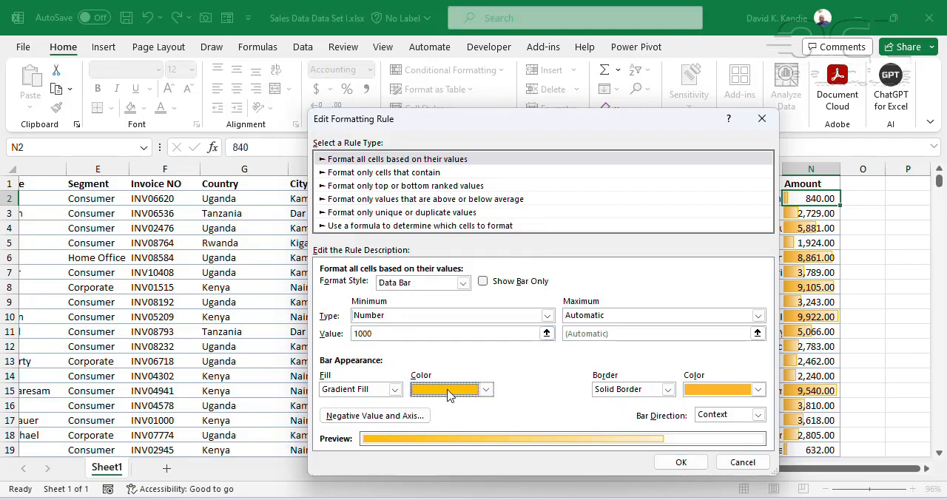
# Set the data bar rule's maximum to Number 5000 and its border color to standard green, and apply the edited rule
pyautogui.click(637, 318)
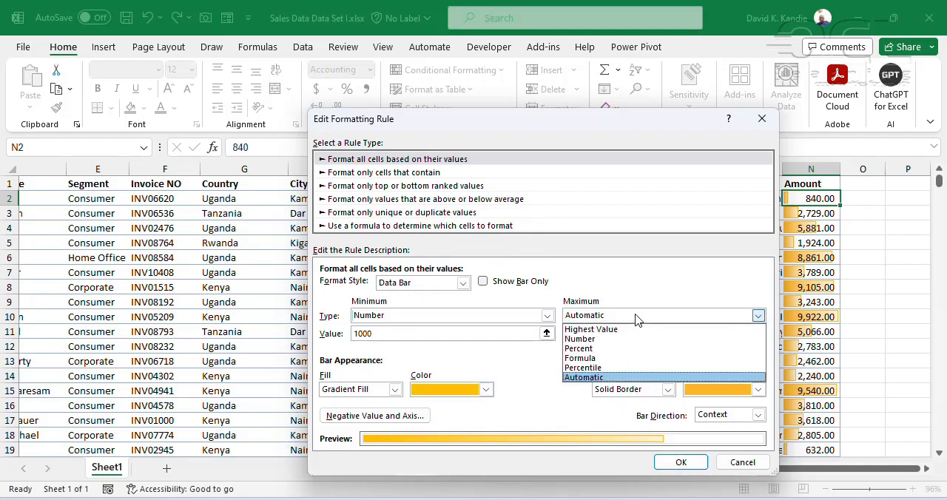
pyautogui.click(591, 339)
pyautogui.click(592, 336)
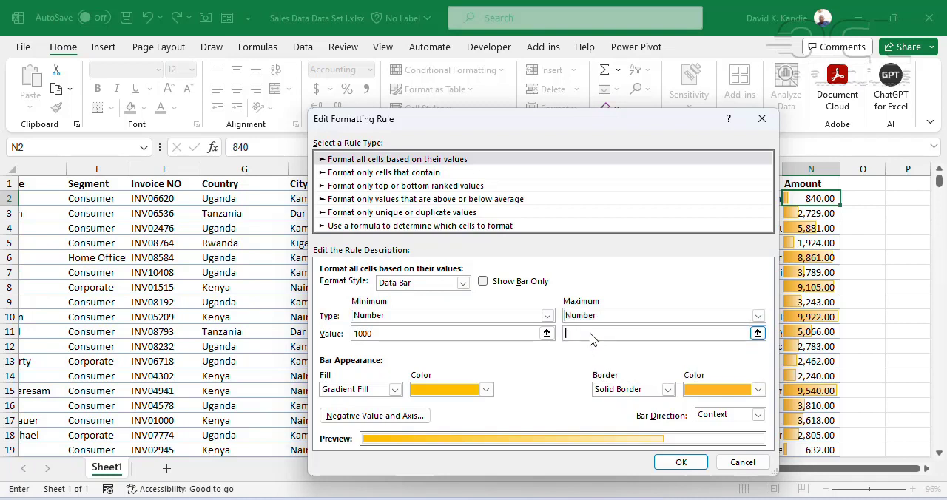
pyautogui.click(693, 388)
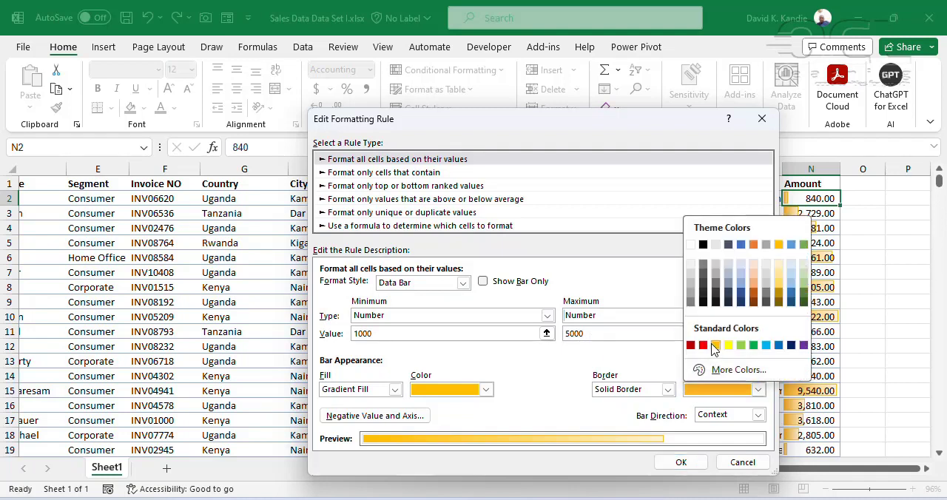
pyautogui.click(752, 345)
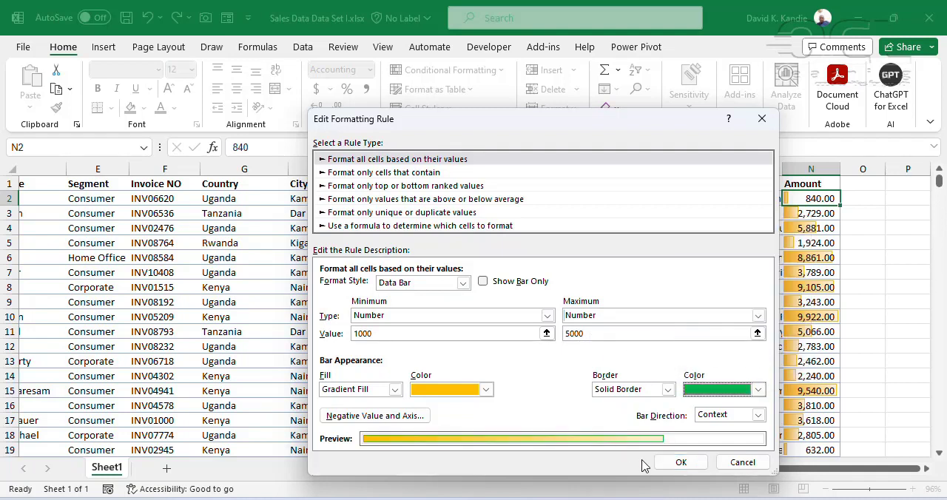
pyautogui.click(675, 464)
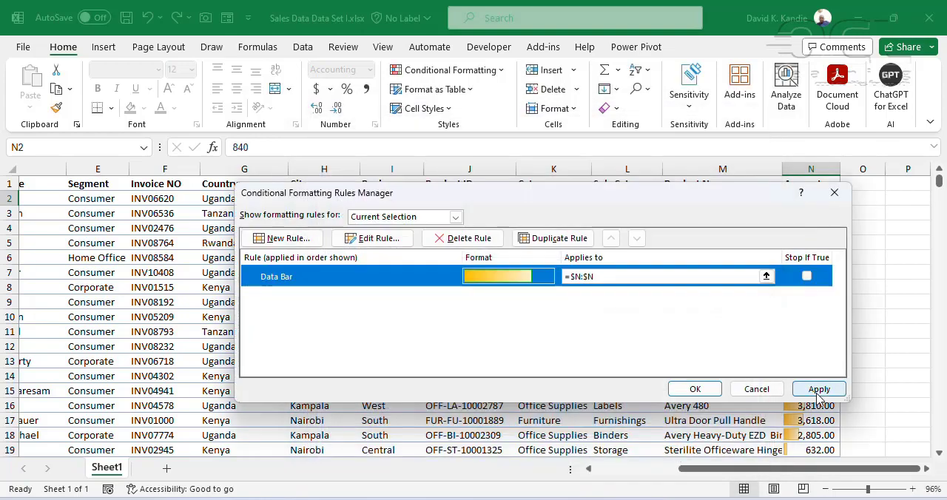
pyautogui.click(817, 389)
pyautogui.click(695, 389)
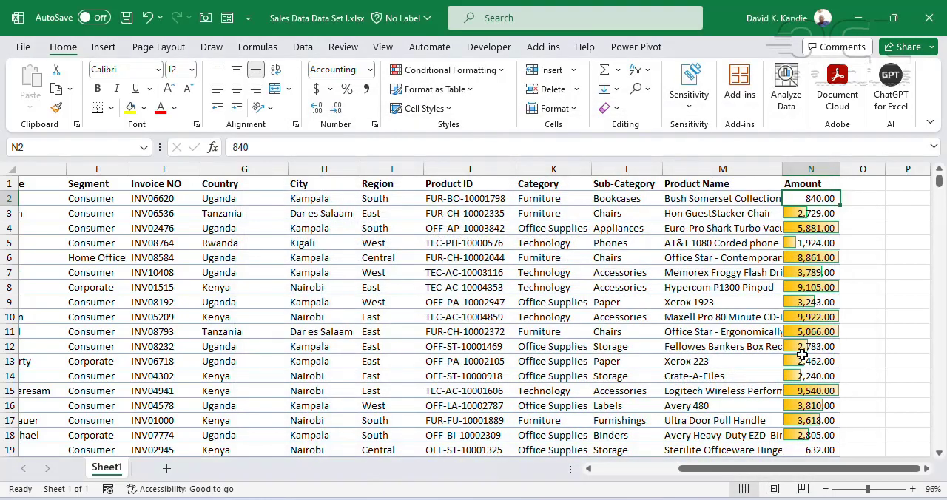
# Examine how the Amount column's data bars are drawn for amounts below, between and above the 1000 and 5000 limits
pyautogui.click(806, 346)
pyautogui.scroll(-2, 819, 318)
pyautogui.scroll(-5, 821, 327)
pyautogui.scroll(6, 816, 347)
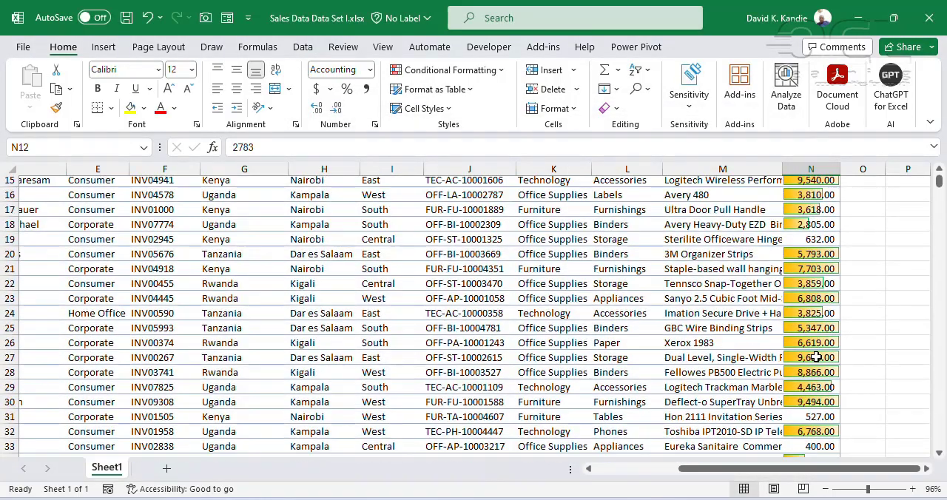
pyautogui.scroll(1, 819, 244)
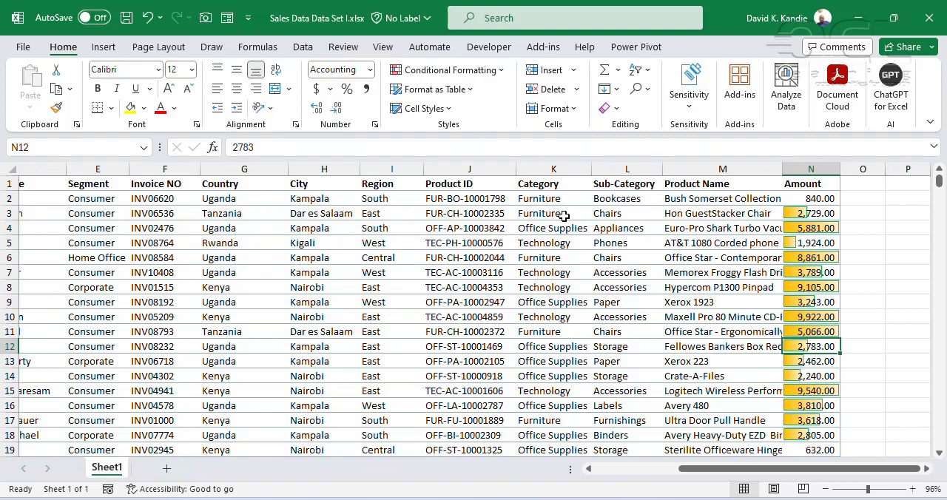
pyautogui.click(796, 196)
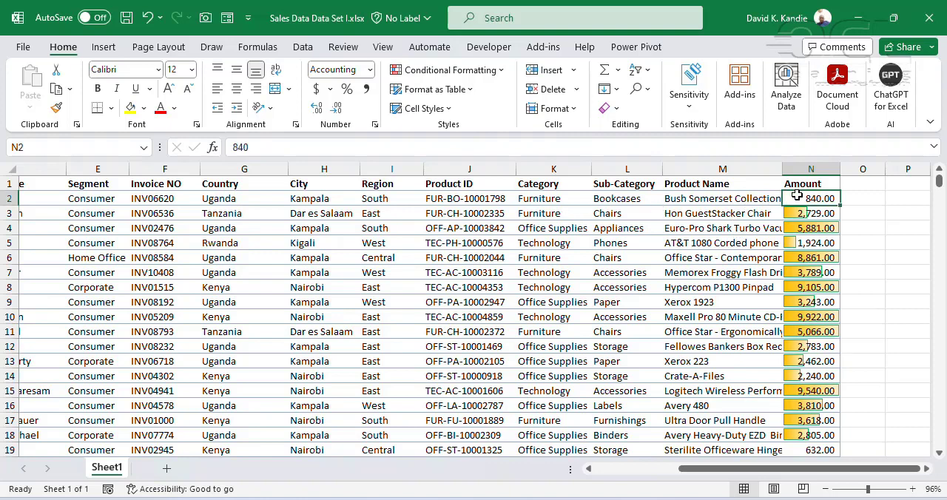
pyautogui.click(486, 71)
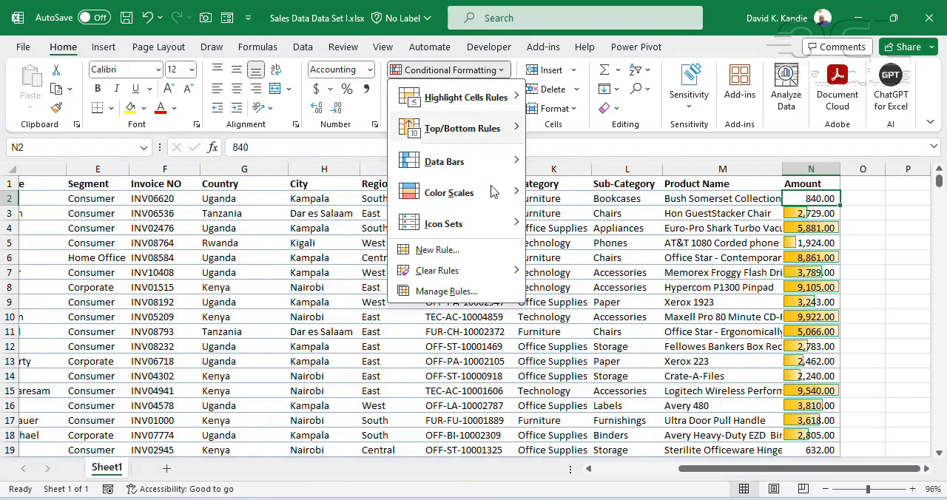
pyautogui.moveTo(493, 193)
pyautogui.click(773, 240)
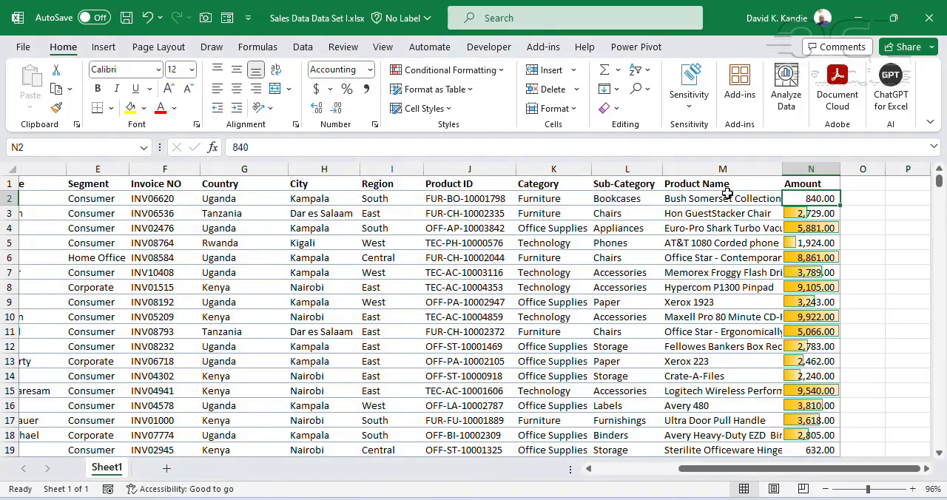
# Remove the data bars by clearing all conditional formatting rules from the entire sheet
pyautogui.click(808, 169)
pyautogui.click(554, 287)
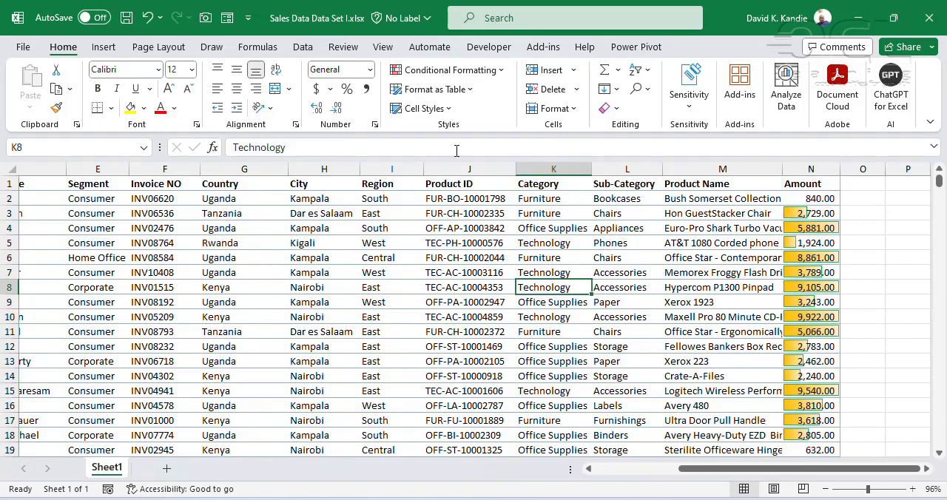
pyautogui.click(450, 70)
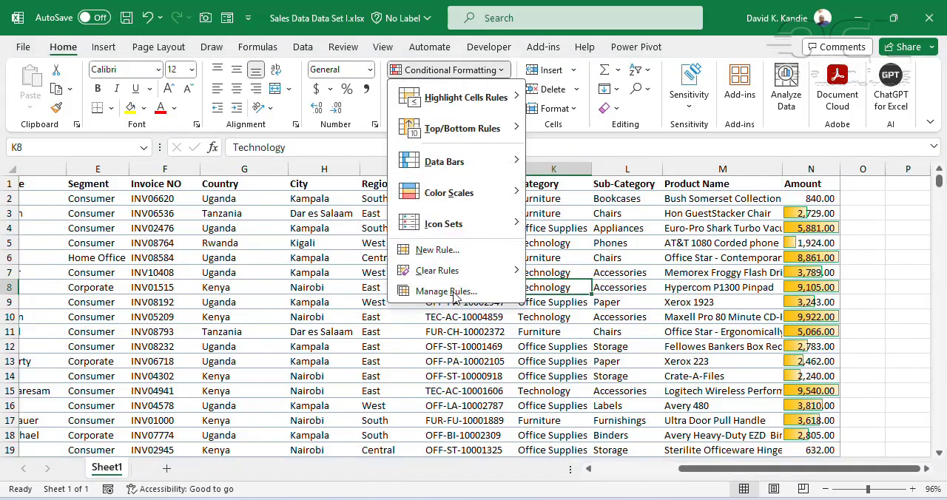
pyautogui.moveTo(455, 270)
pyautogui.click(585, 291)
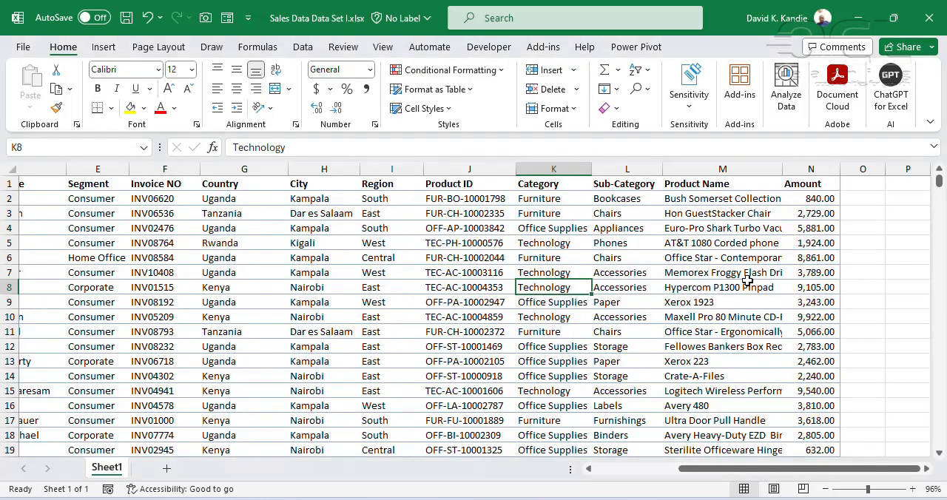
# Apply the Red - White - Blue color scale to the entire Amount column
pyautogui.click(747, 272)
pyautogui.click(800, 198)
pyautogui.click(808, 169)
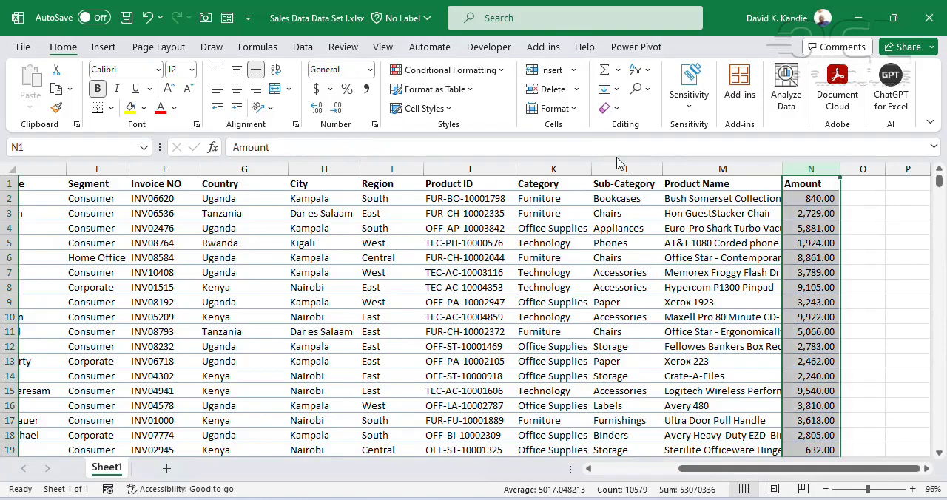
pyautogui.click(457, 74)
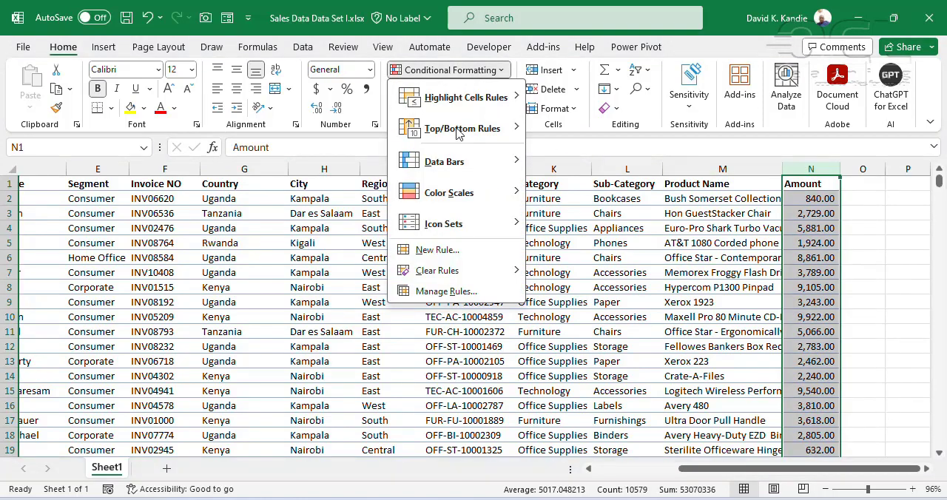
pyautogui.moveTo(461, 194)
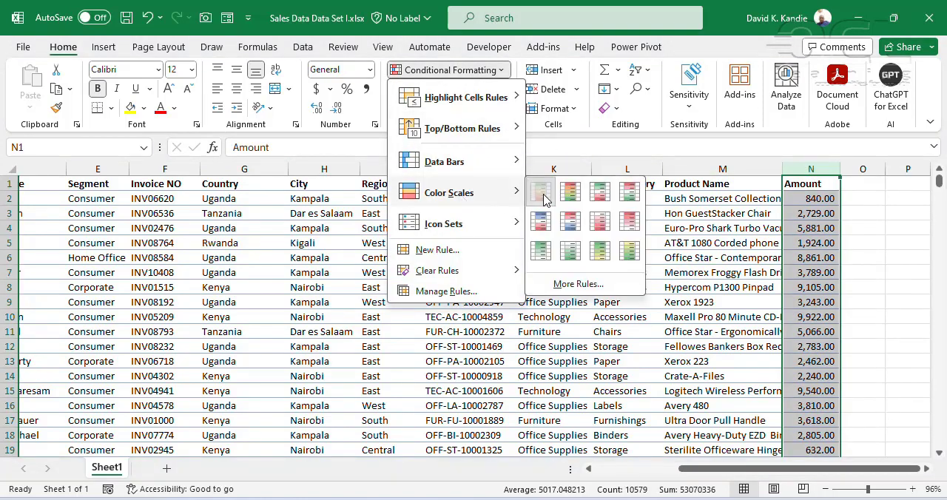
pyautogui.click(571, 222)
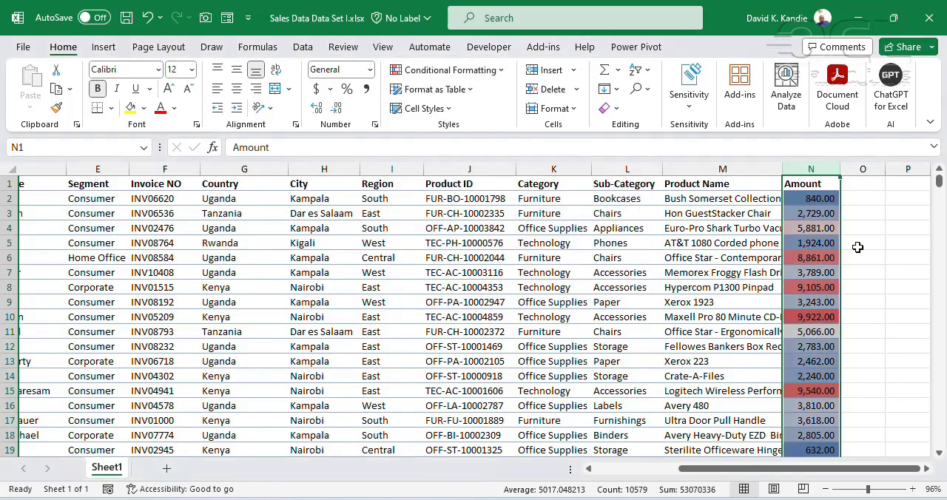
# Check the color scale shading down the Amount column and undo it
pyautogui.click(822, 228)
pyautogui.click(812, 198)
pyautogui.scroll(-4, 809, 400)
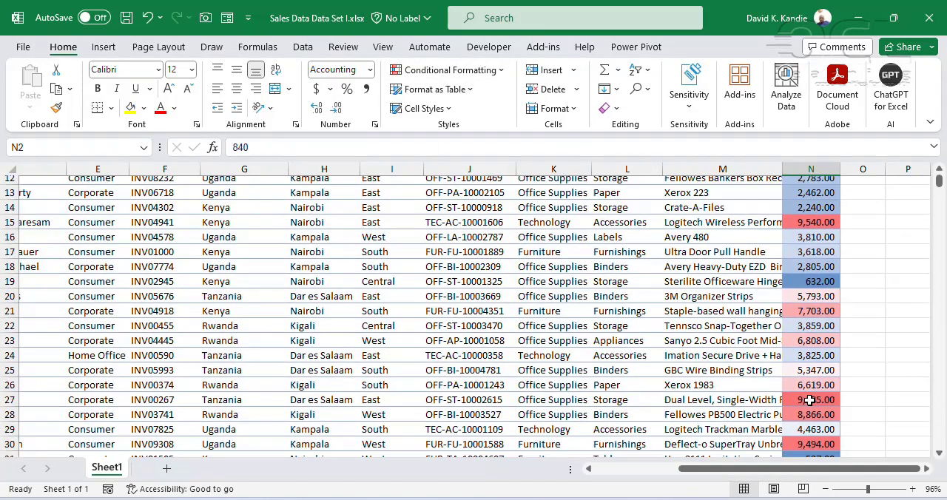
pyautogui.scroll(-1, 809, 399)
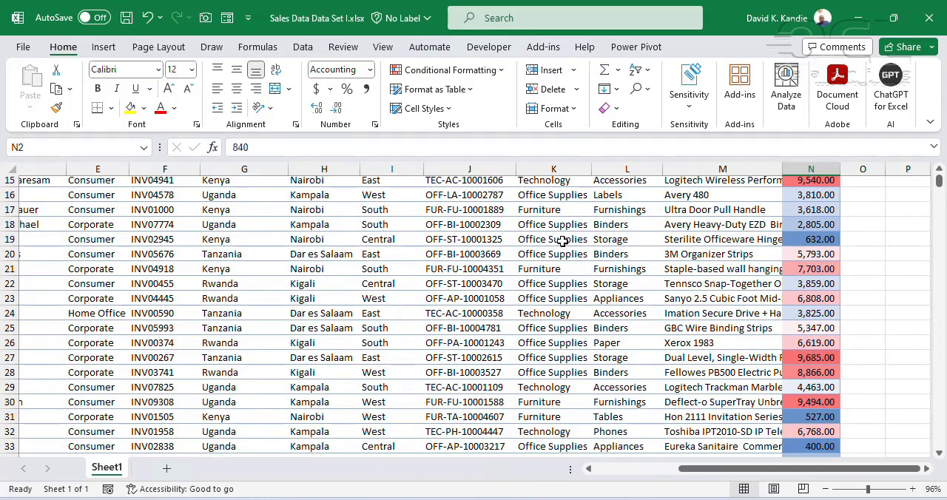
pyautogui.hotkey('ctrl', 'z')
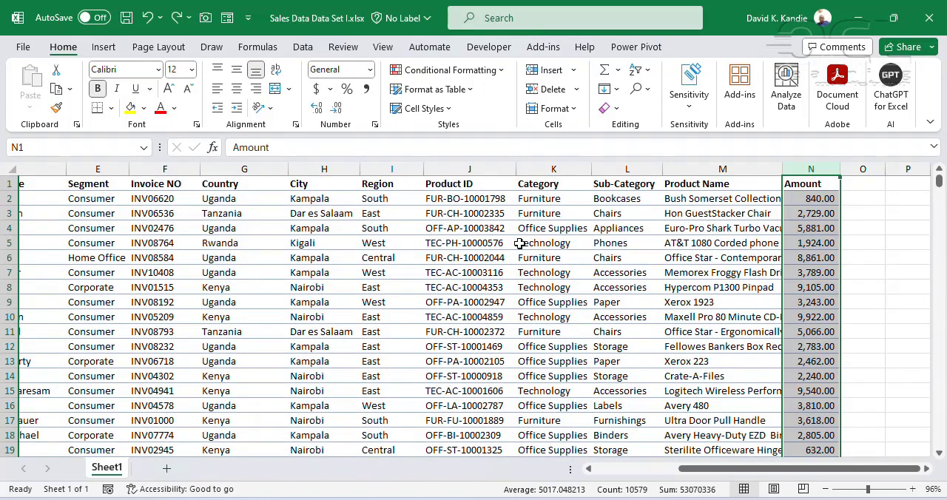
# Start a custom icon set rule for the Amount column and set both icon thresholds to the Number type
pyautogui.click(477, 71)
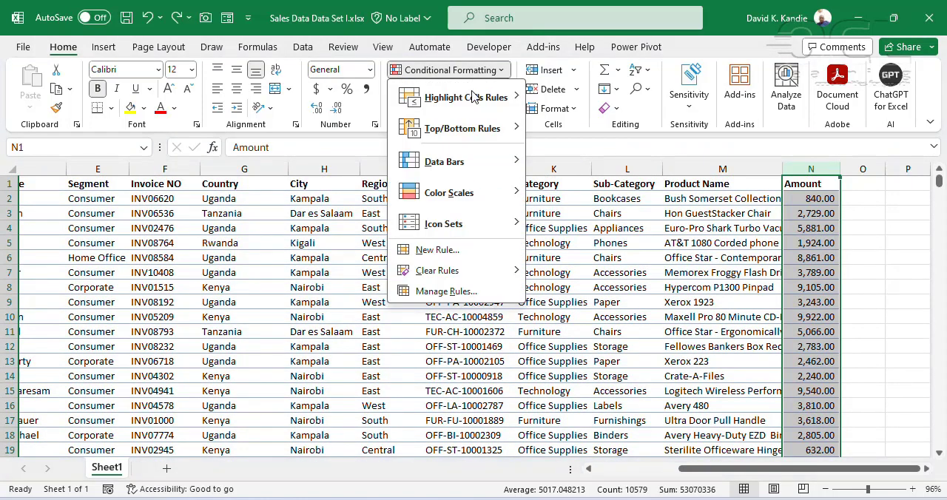
pyautogui.moveTo(467, 231)
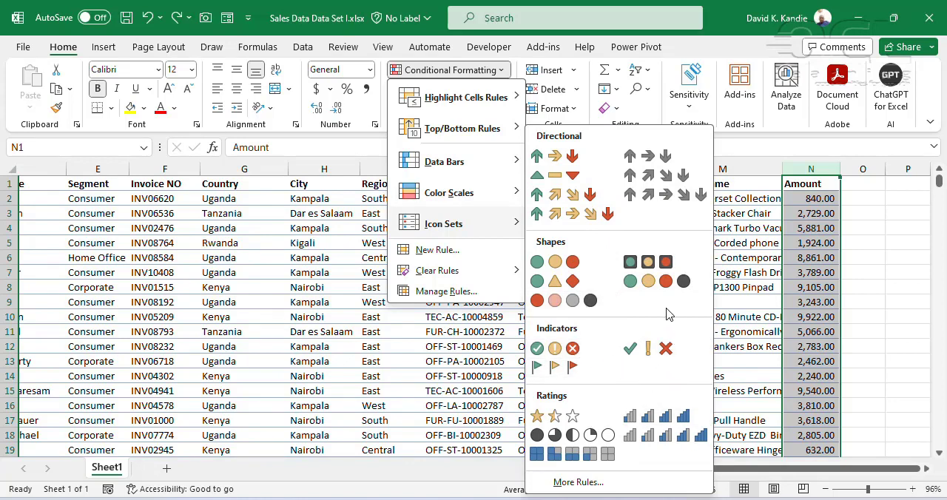
pyautogui.click(585, 481)
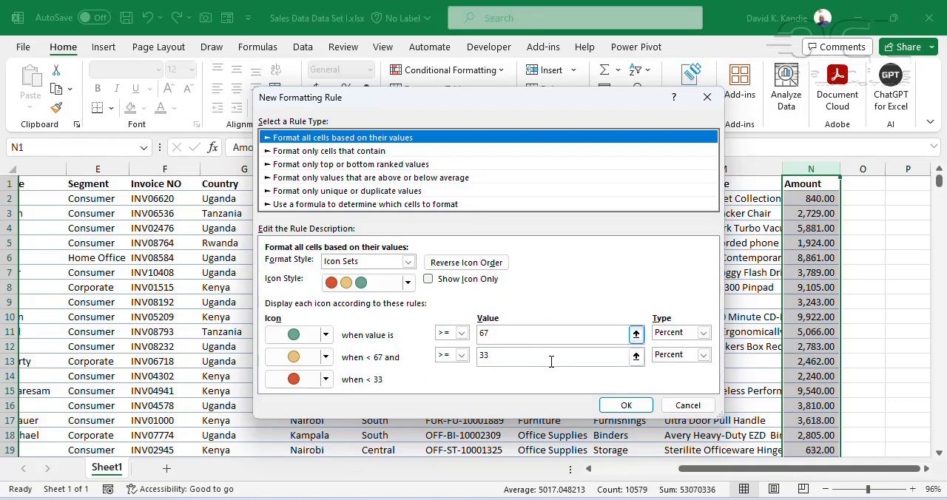
pyautogui.click(702, 333)
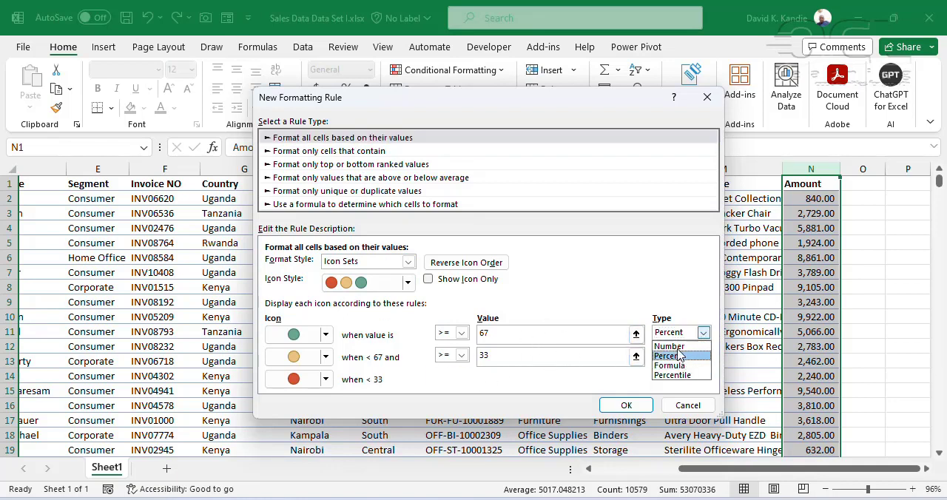
pyautogui.click(693, 346)
pyautogui.click(703, 356)
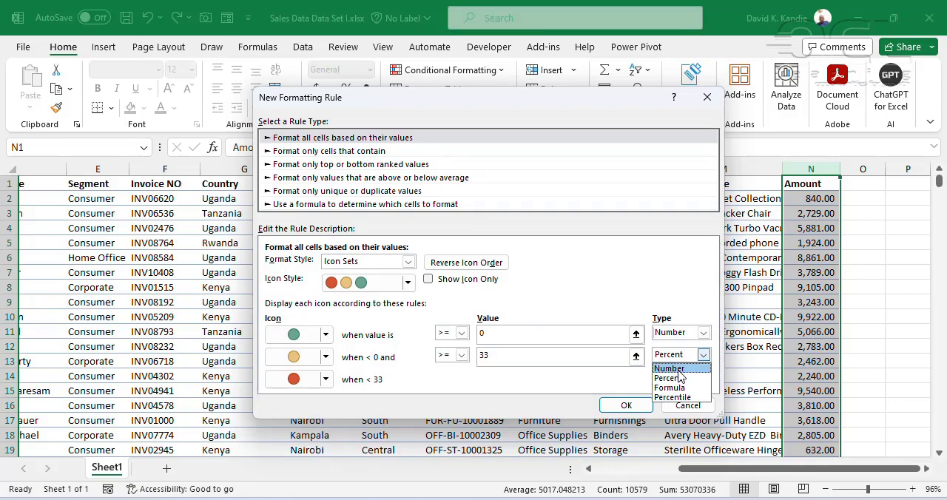
pyautogui.click(673, 369)
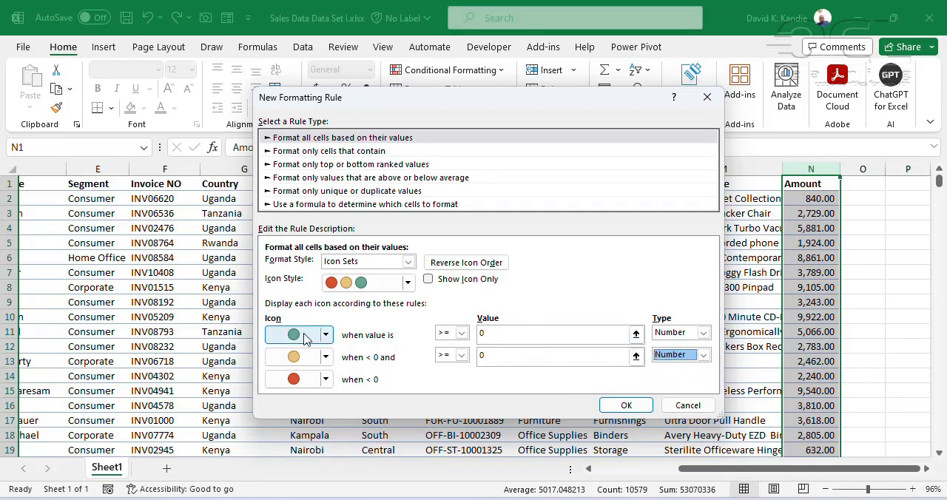
# Try 3000 as the green icon's threshold and 6000 as the yellow icon's threshold
pyautogui.click(519, 338)
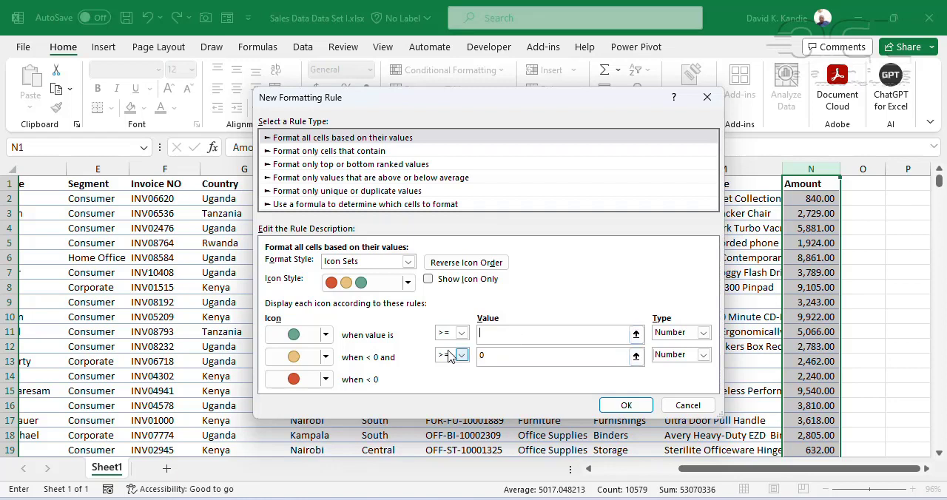
pyautogui.click(461, 332)
pyautogui.click(447, 345)
pyautogui.click(483, 333)
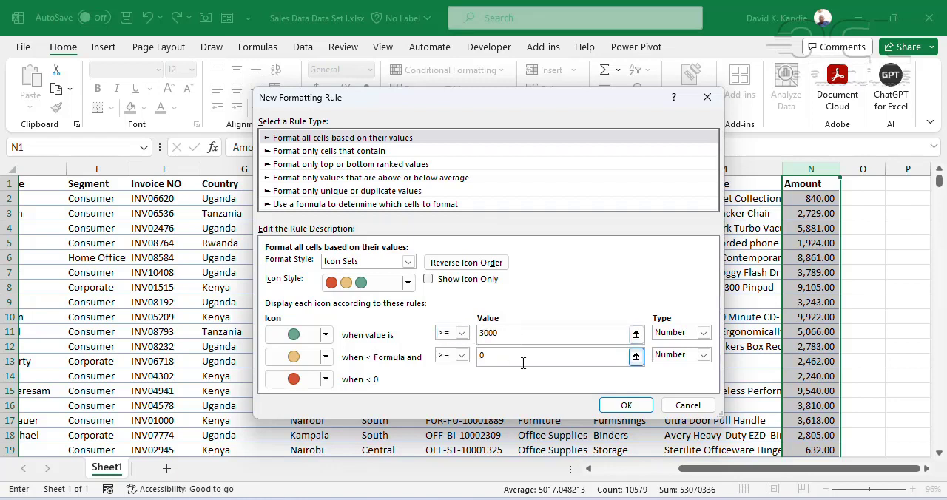
pyautogui.click(513, 358)
# Set the green icon's threshold to >= 6000 and the yellow icon's threshold to >= 3000
pyautogui.click(528, 334)
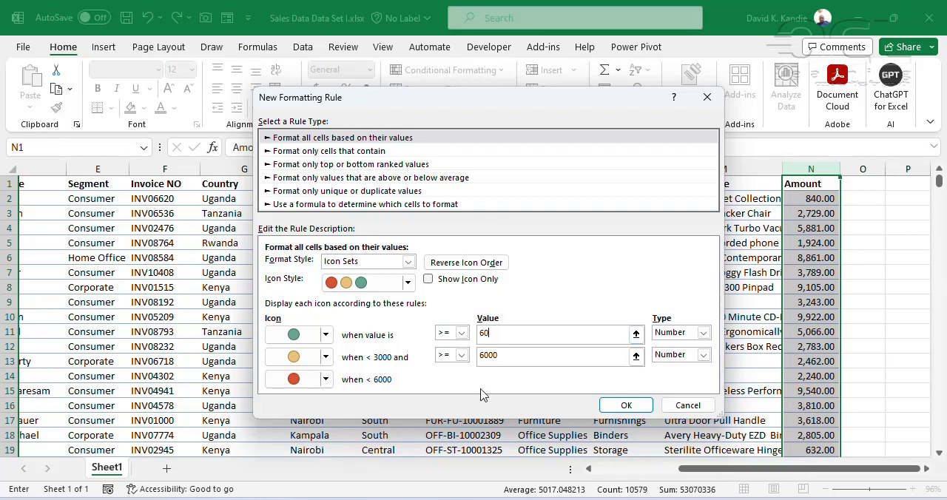
pyautogui.press('Tab')
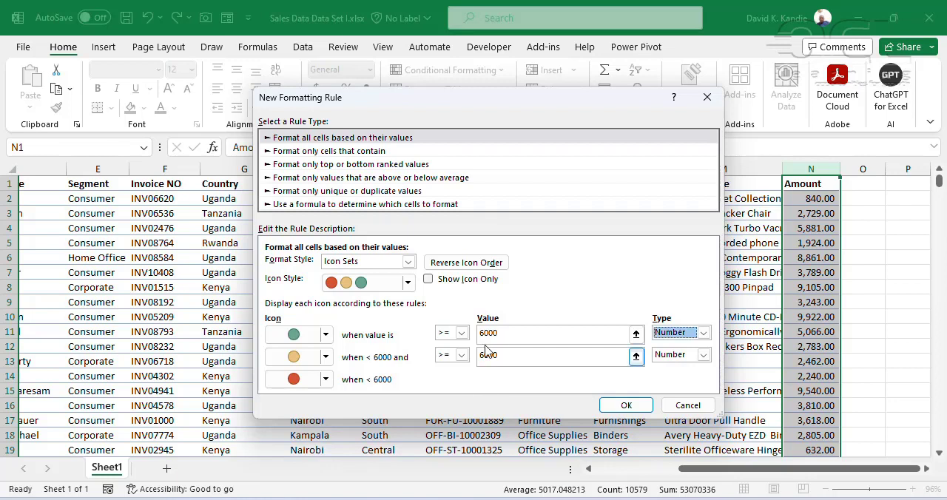
pyautogui.click(507, 357)
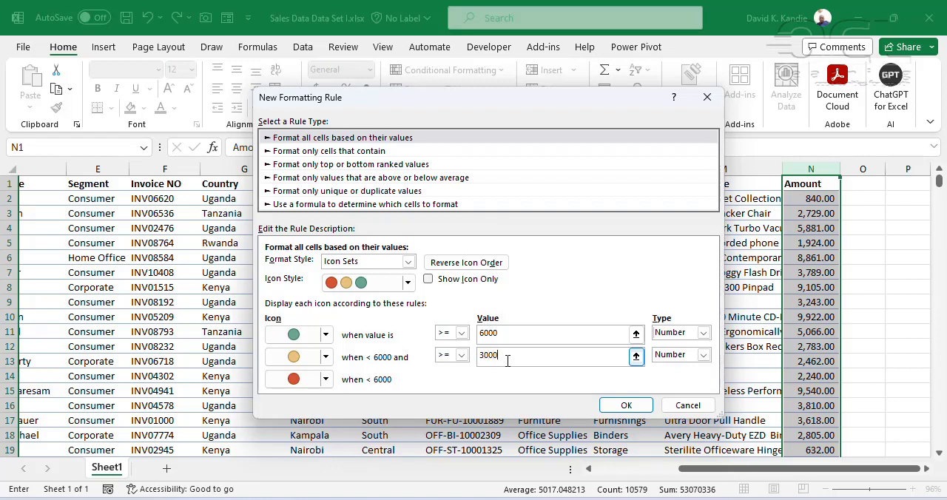
pyautogui.click(512, 335)
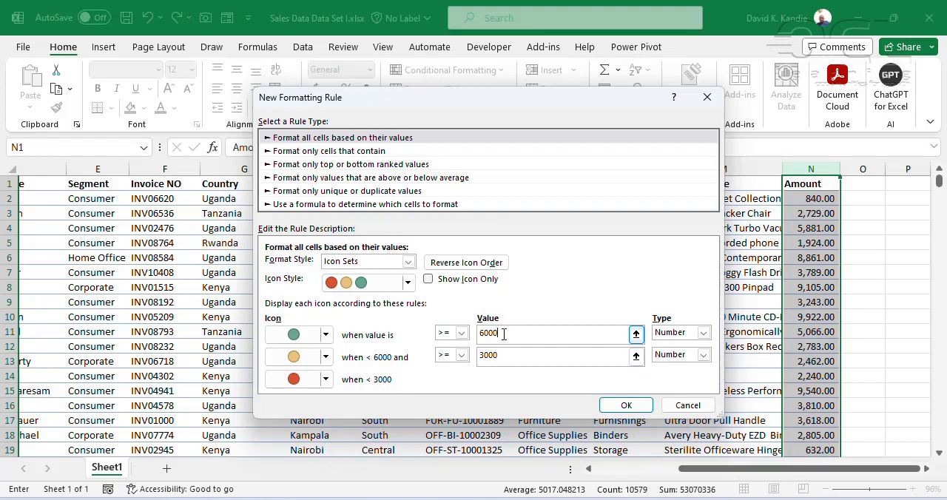
# Replace the green circle with a green up arrow and the red circle with a red down arrow, and apply the rule
pyautogui.click(326, 335)
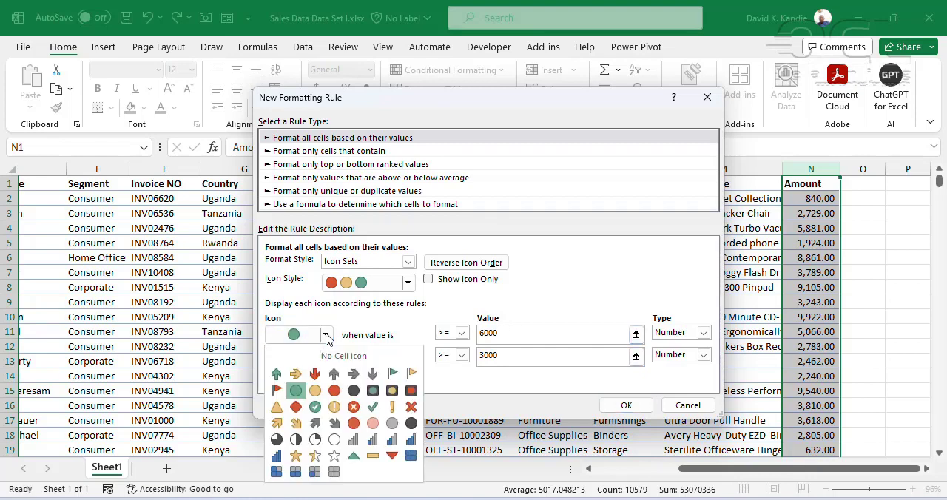
pyautogui.click(276, 373)
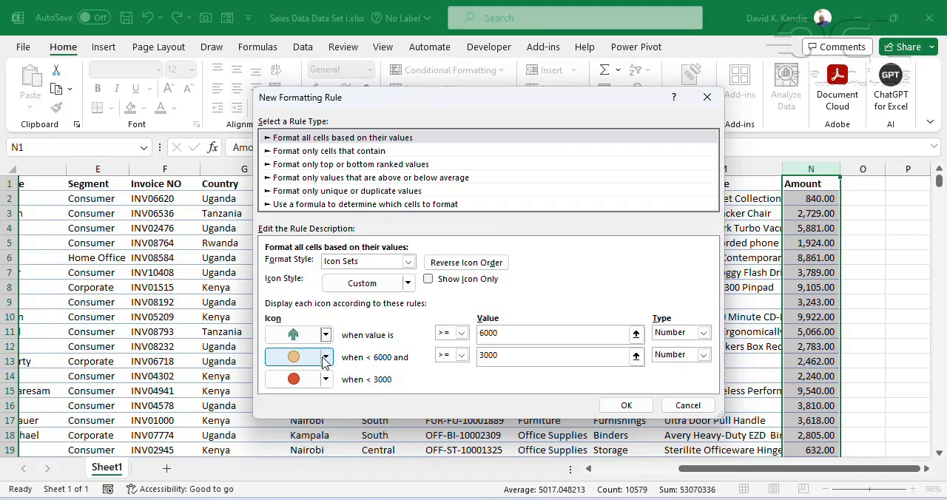
pyautogui.click(325, 379)
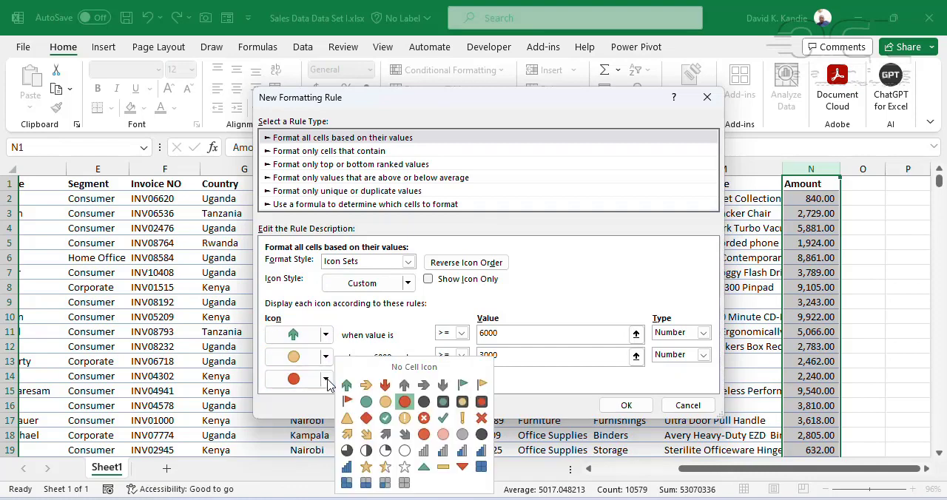
pyautogui.click(385, 384)
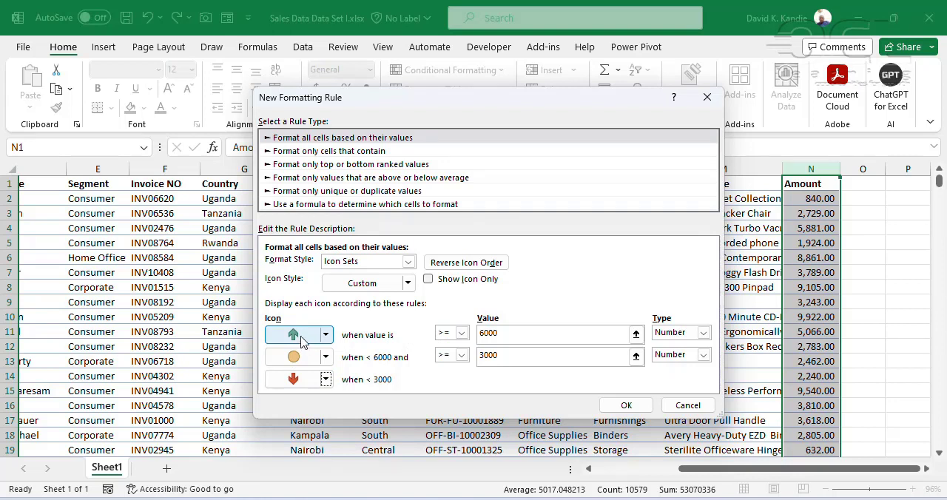
pyautogui.click(408, 283)
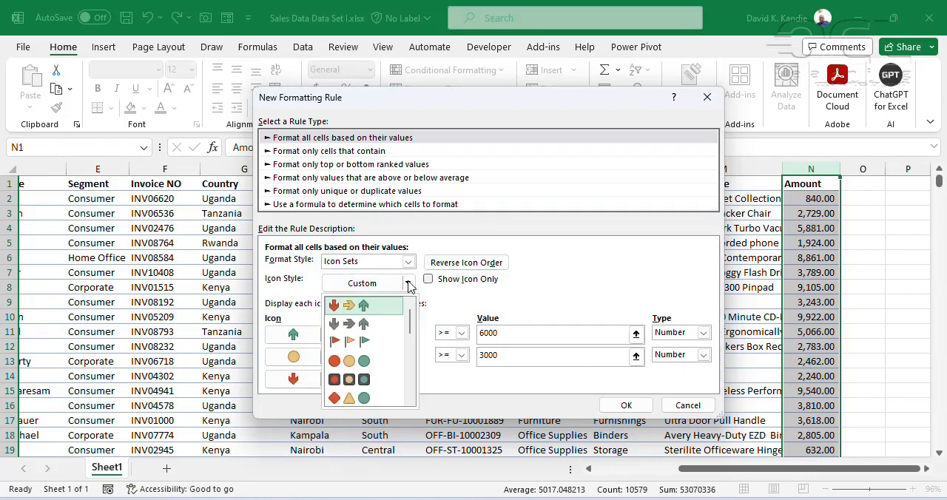
pyautogui.click(407, 283)
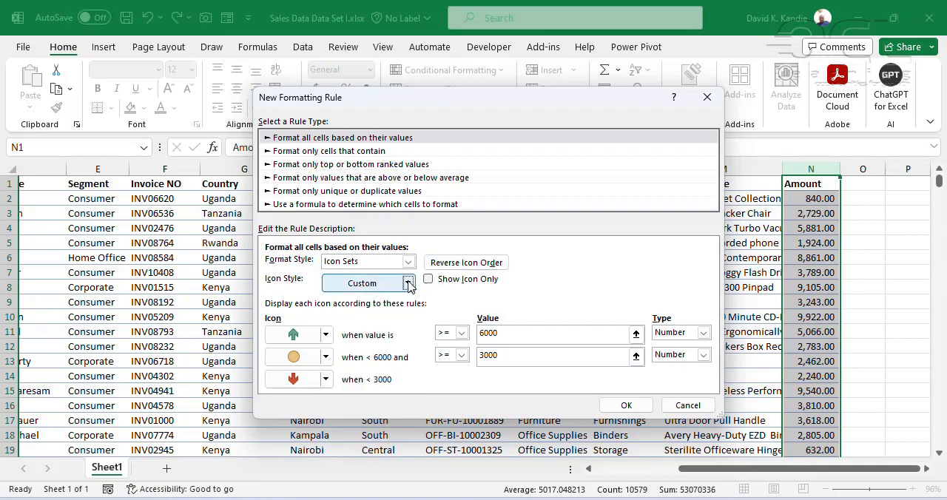
pyautogui.click(626, 405)
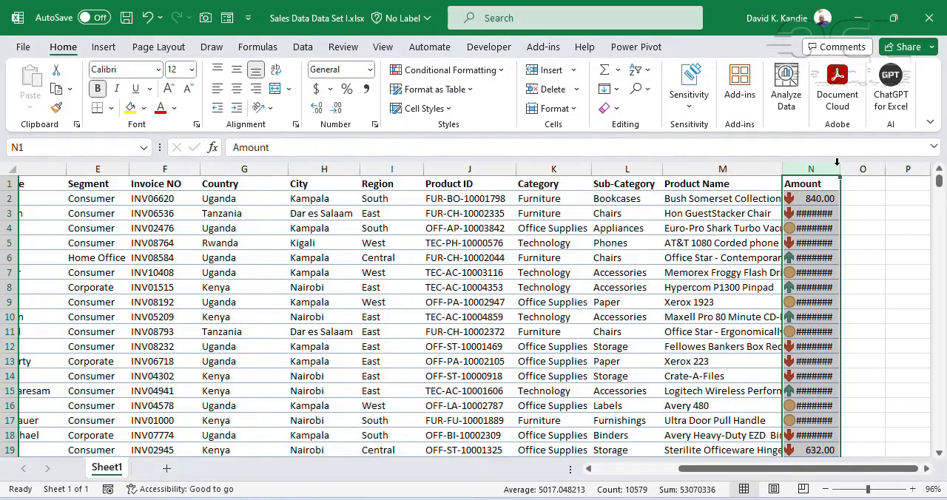
# Widen the Amount column to fit icons and amounts, and compare the icons with amounts below 3000, in between and above 6000
pyautogui.moveTo(837, 162); pyautogui.dragTo(850, 161)
pyautogui.click(814, 317)
pyautogui.click(819, 201)
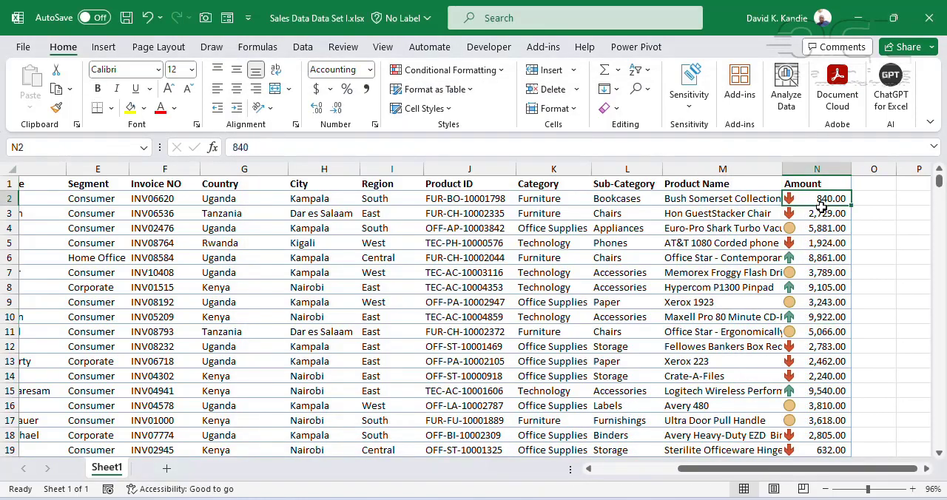
pyautogui.click(821, 214)
pyautogui.click(821, 230)
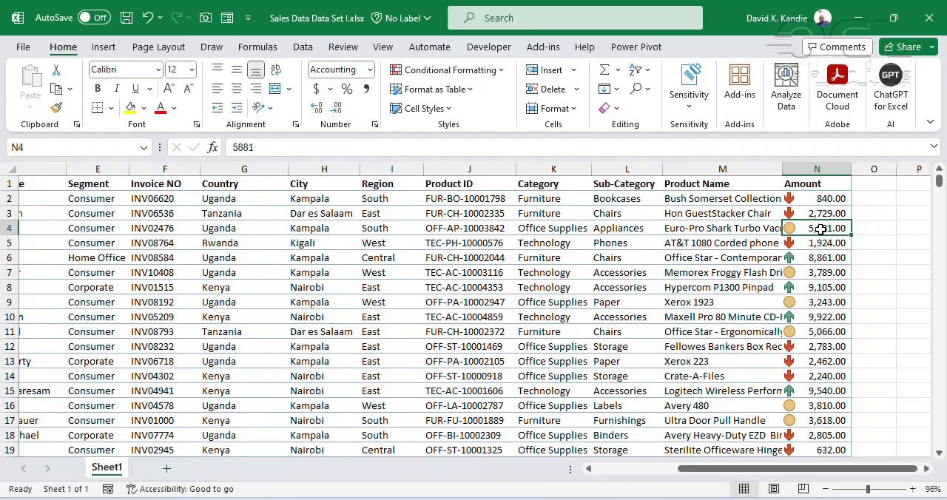
pyautogui.click(812, 259)
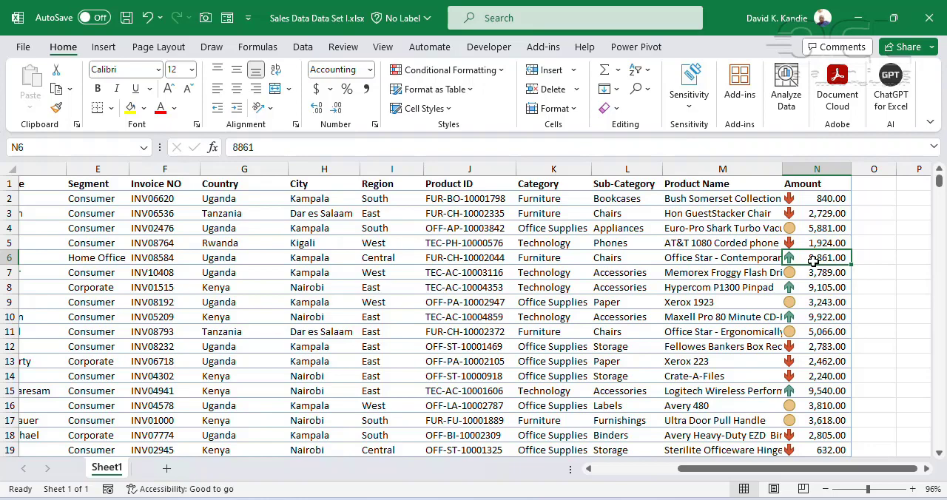
pyautogui.hotkey('ctrl', 'Down')
pyautogui.hotkey('ctrl', 'Up')
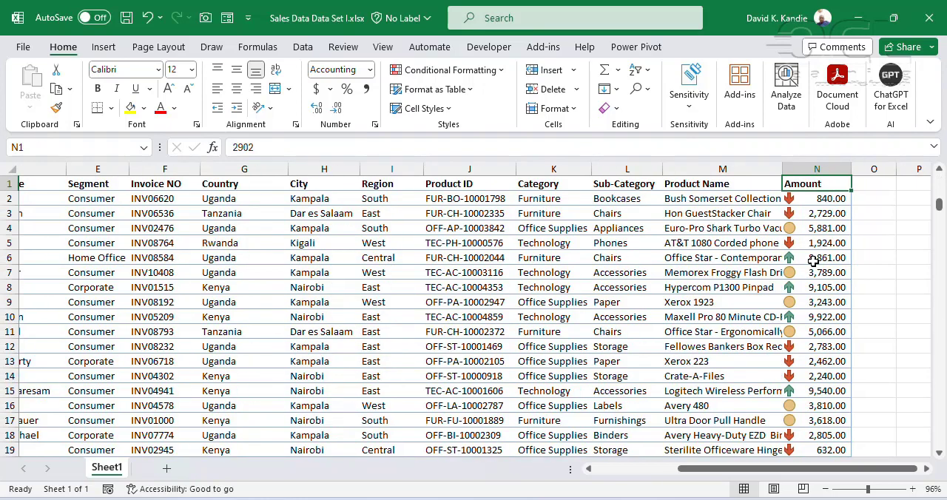
pyautogui.click(820, 213)
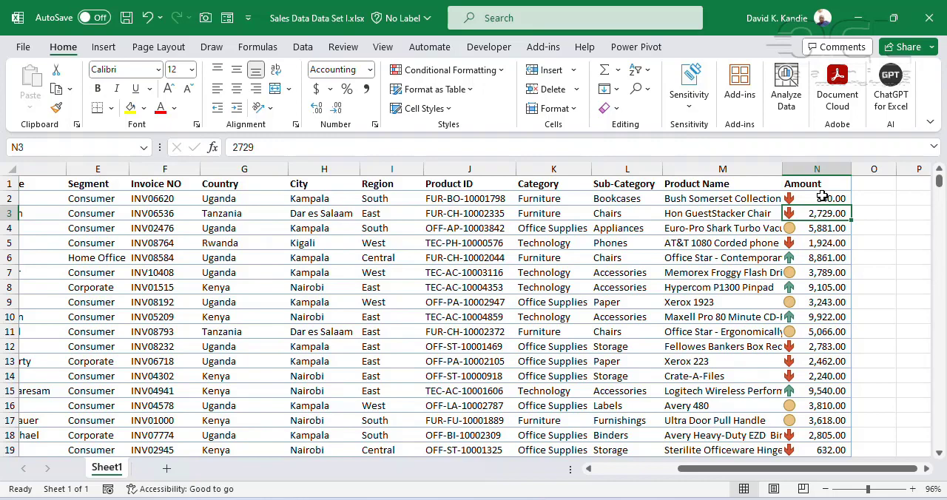
pyautogui.click(823, 196)
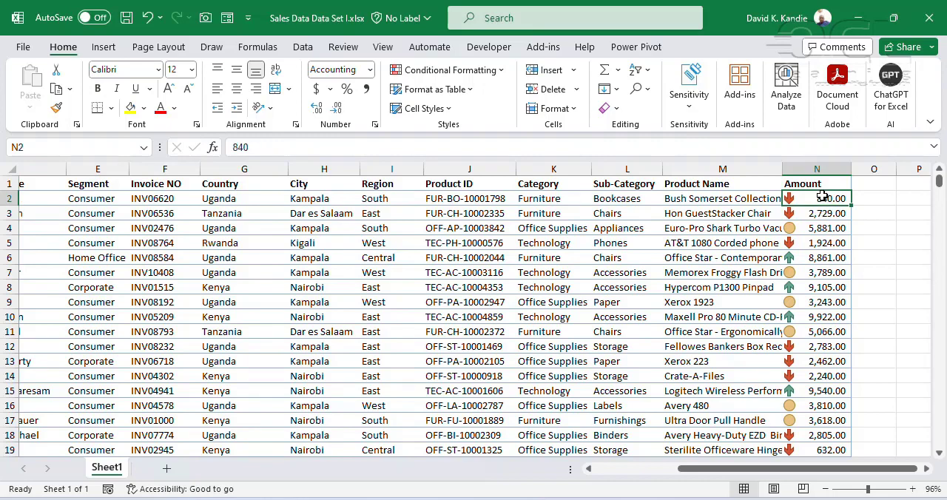
# Review the conditional formatting rules for the current selection and for this worksheet in the Rules Manager
pyautogui.click(485, 74)
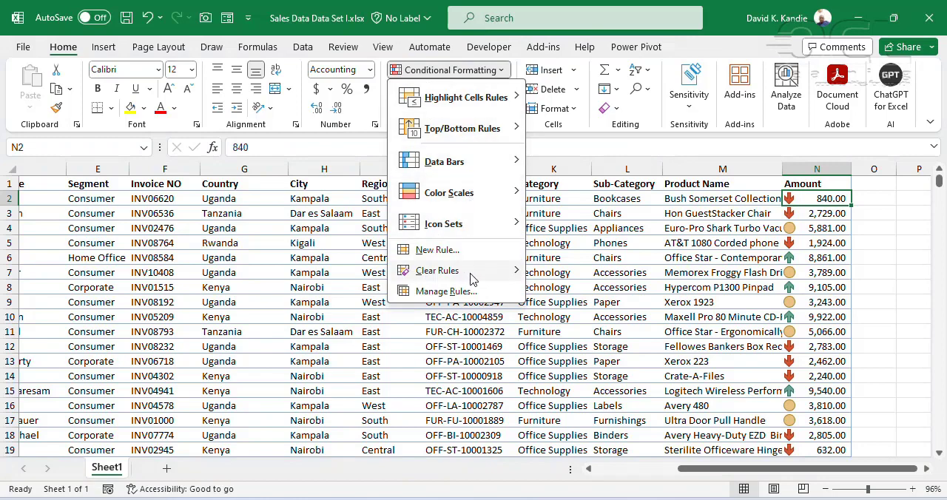
pyautogui.click(433, 291)
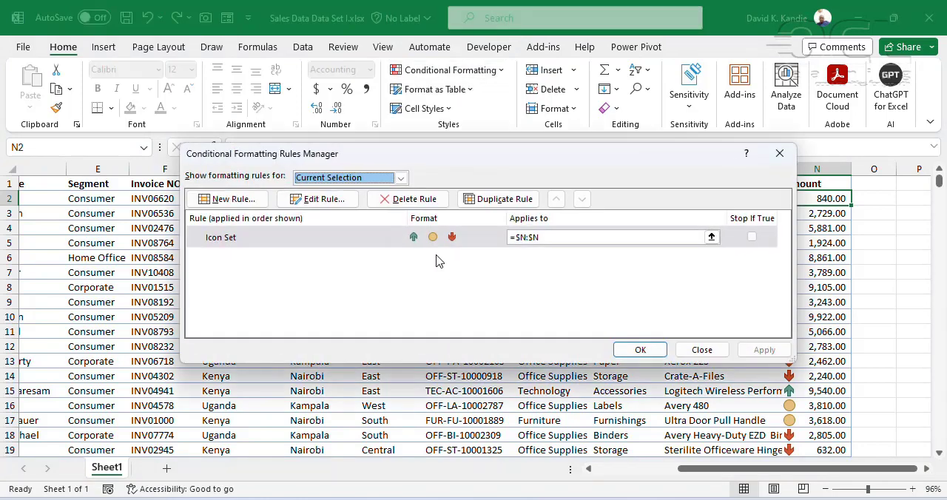
pyautogui.click(374, 180)
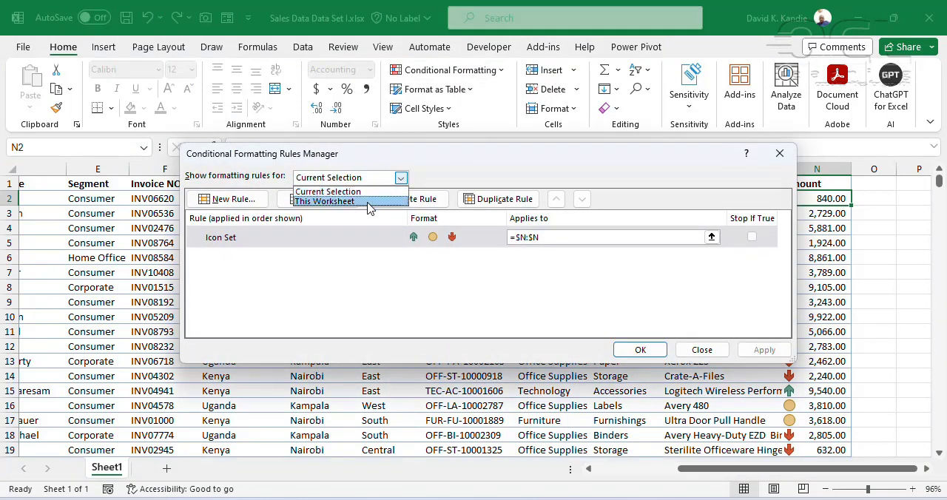
pyautogui.click(370, 200)
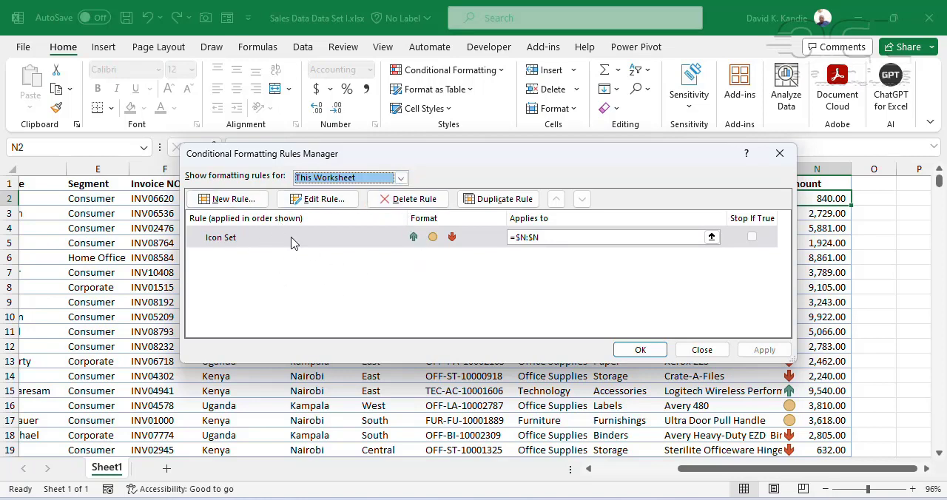
pyautogui.click(701, 349)
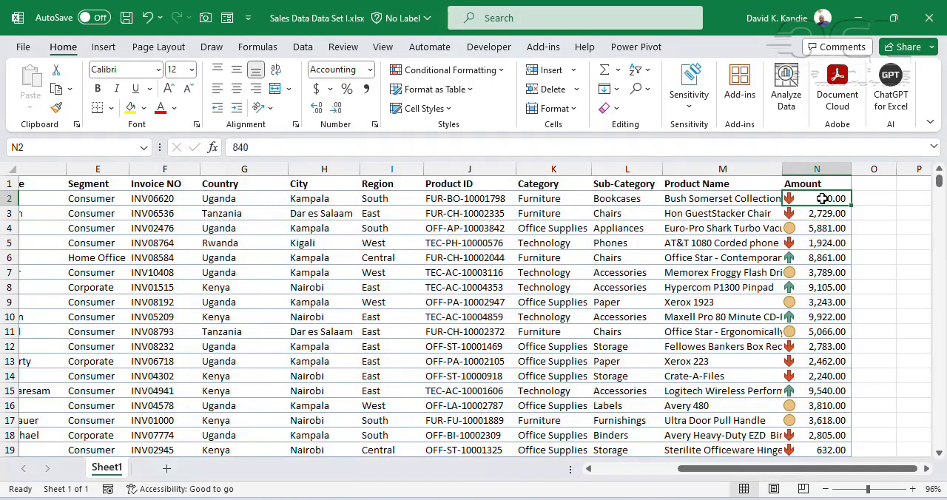
pyautogui.click(819, 227)
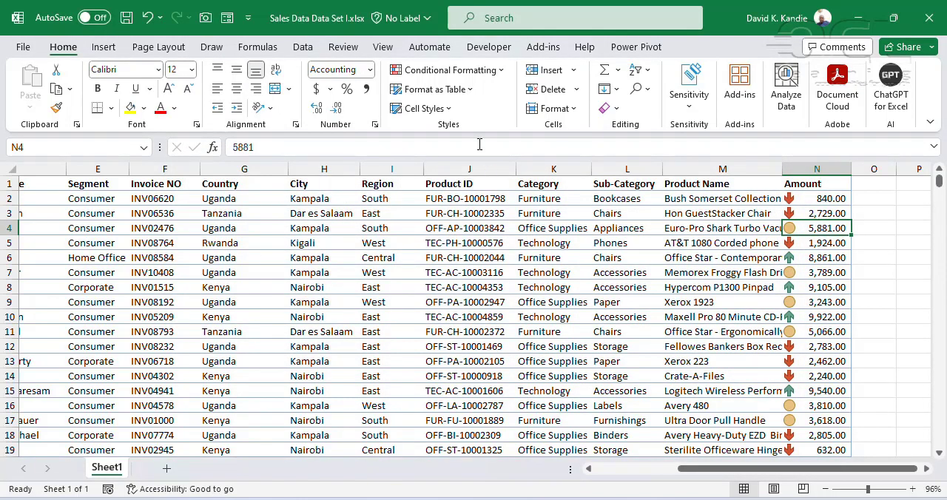
pyautogui.click(484, 72)
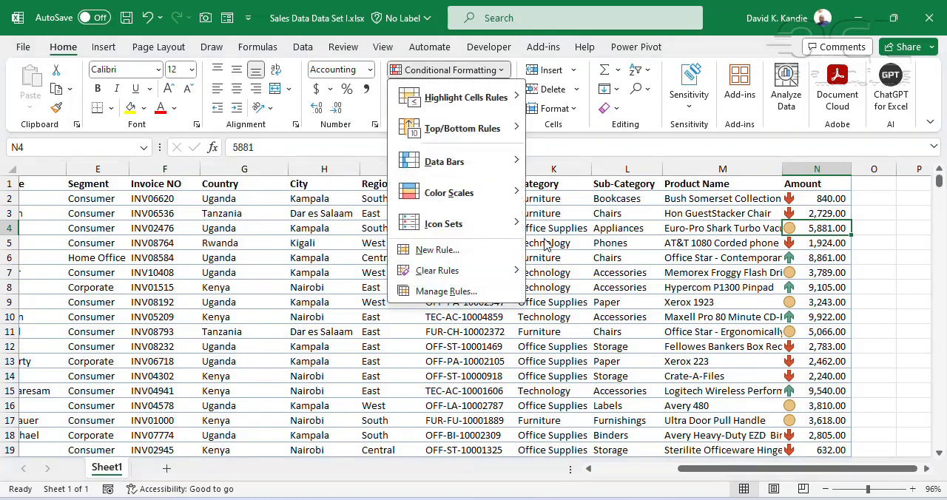
pyautogui.click(585, 245)
pyautogui.click(654, 220)
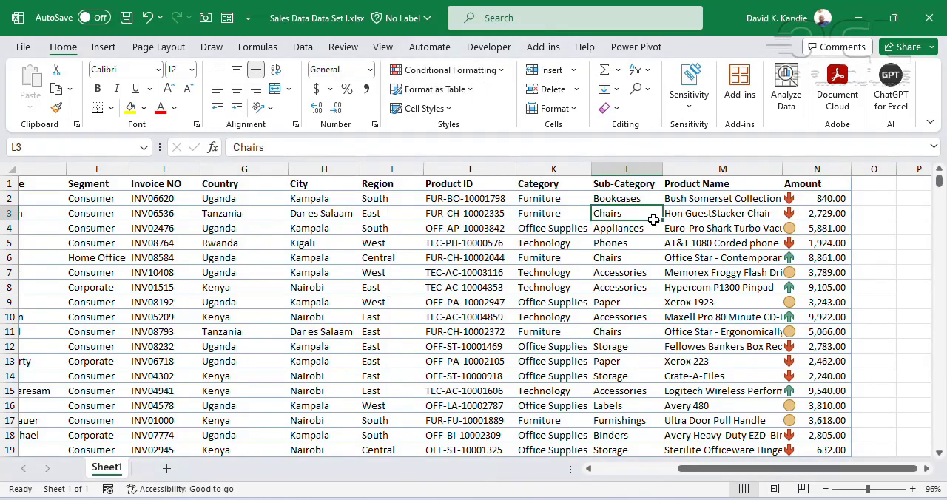